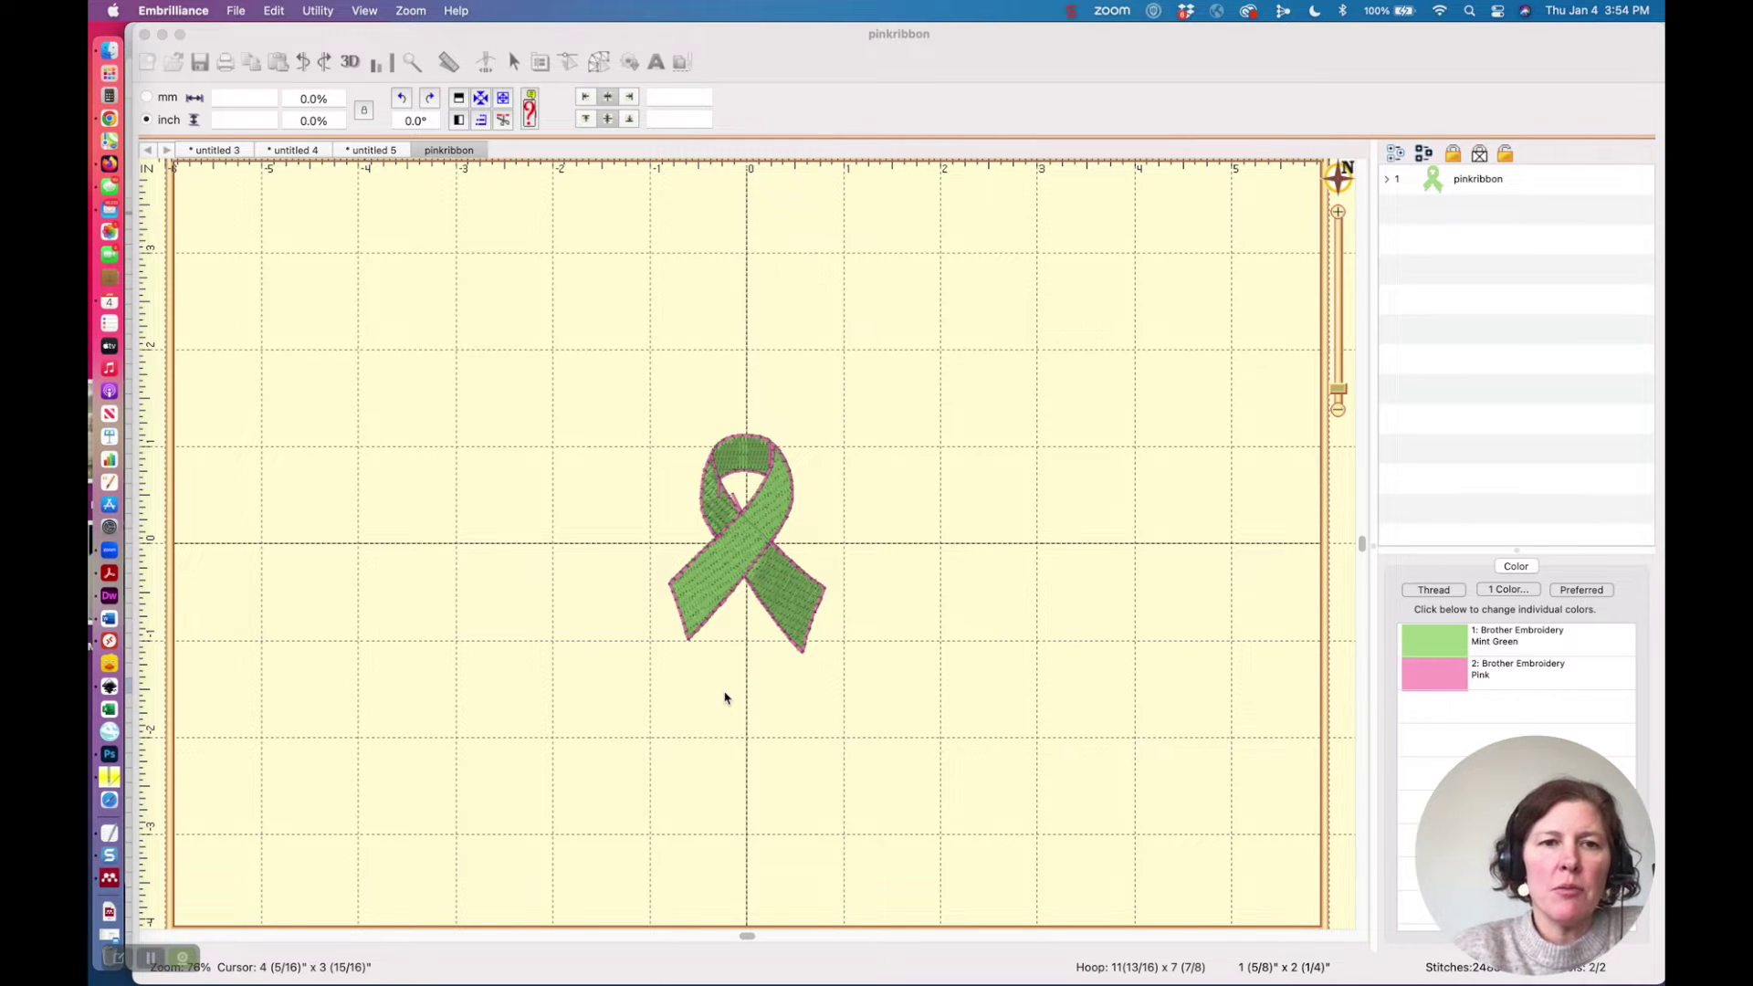
# - Review the ribbon's Mint Green and Pink thread colours in the object list
pyautogui.click(1387, 183)
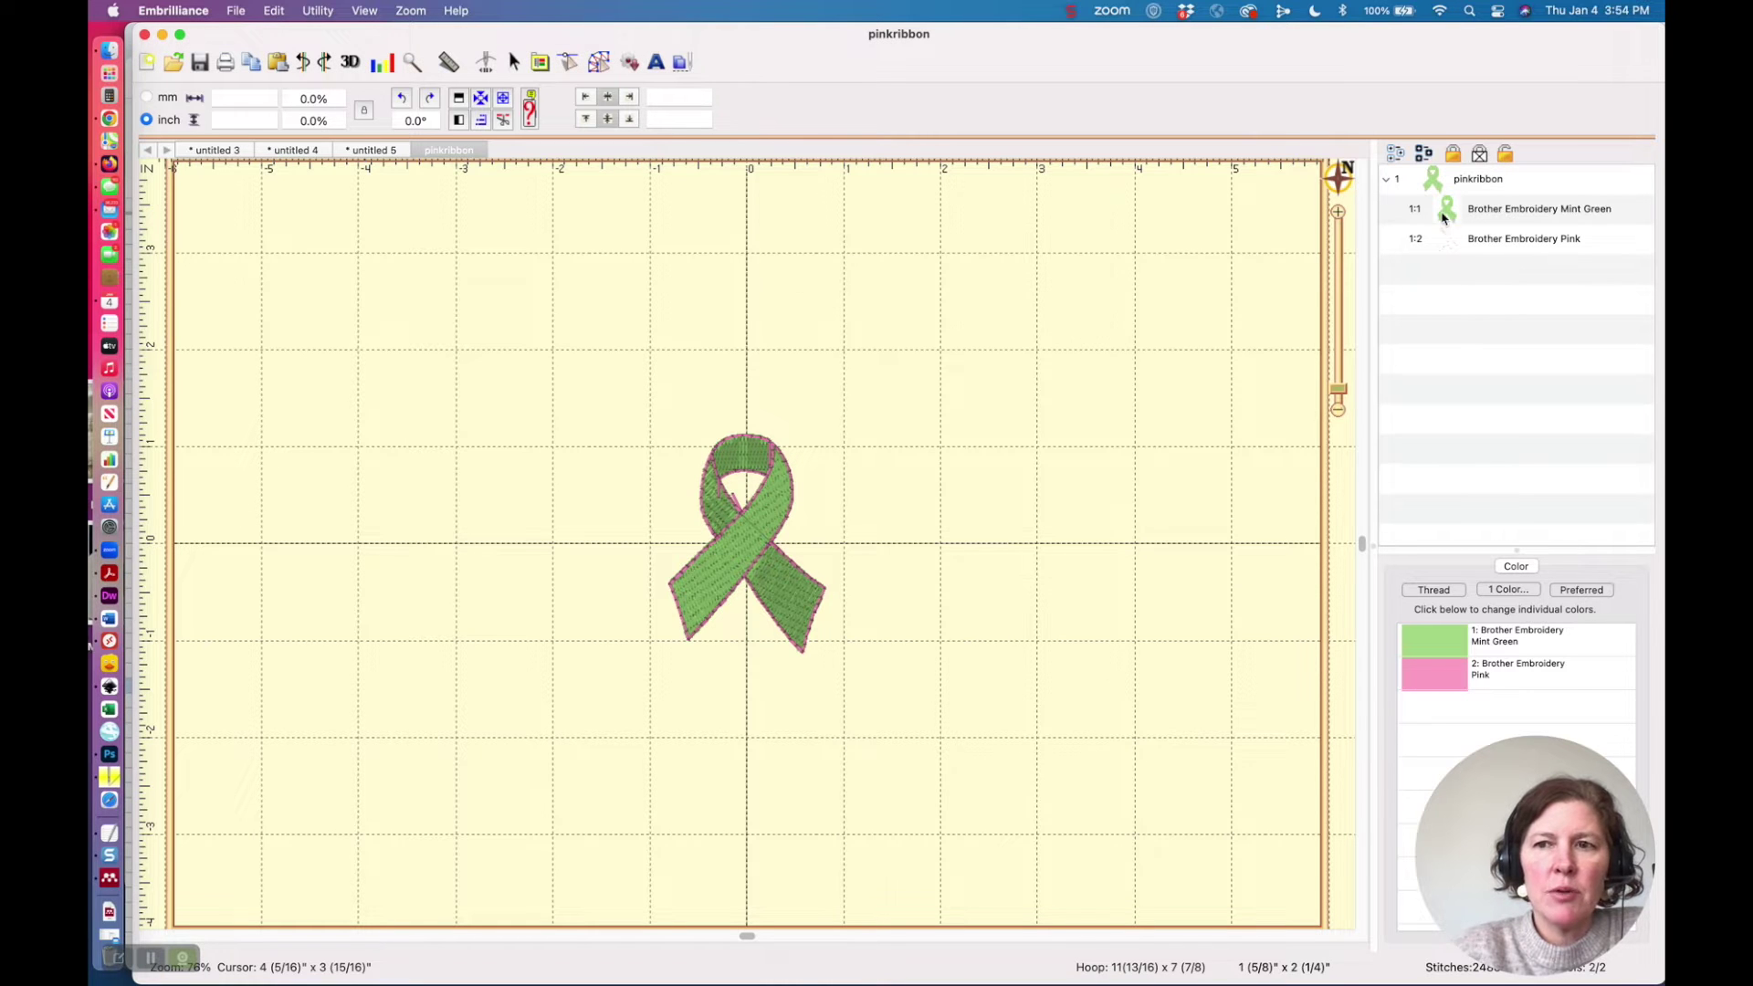
pyautogui.click(1444, 213)
pyautogui.click(1440, 243)
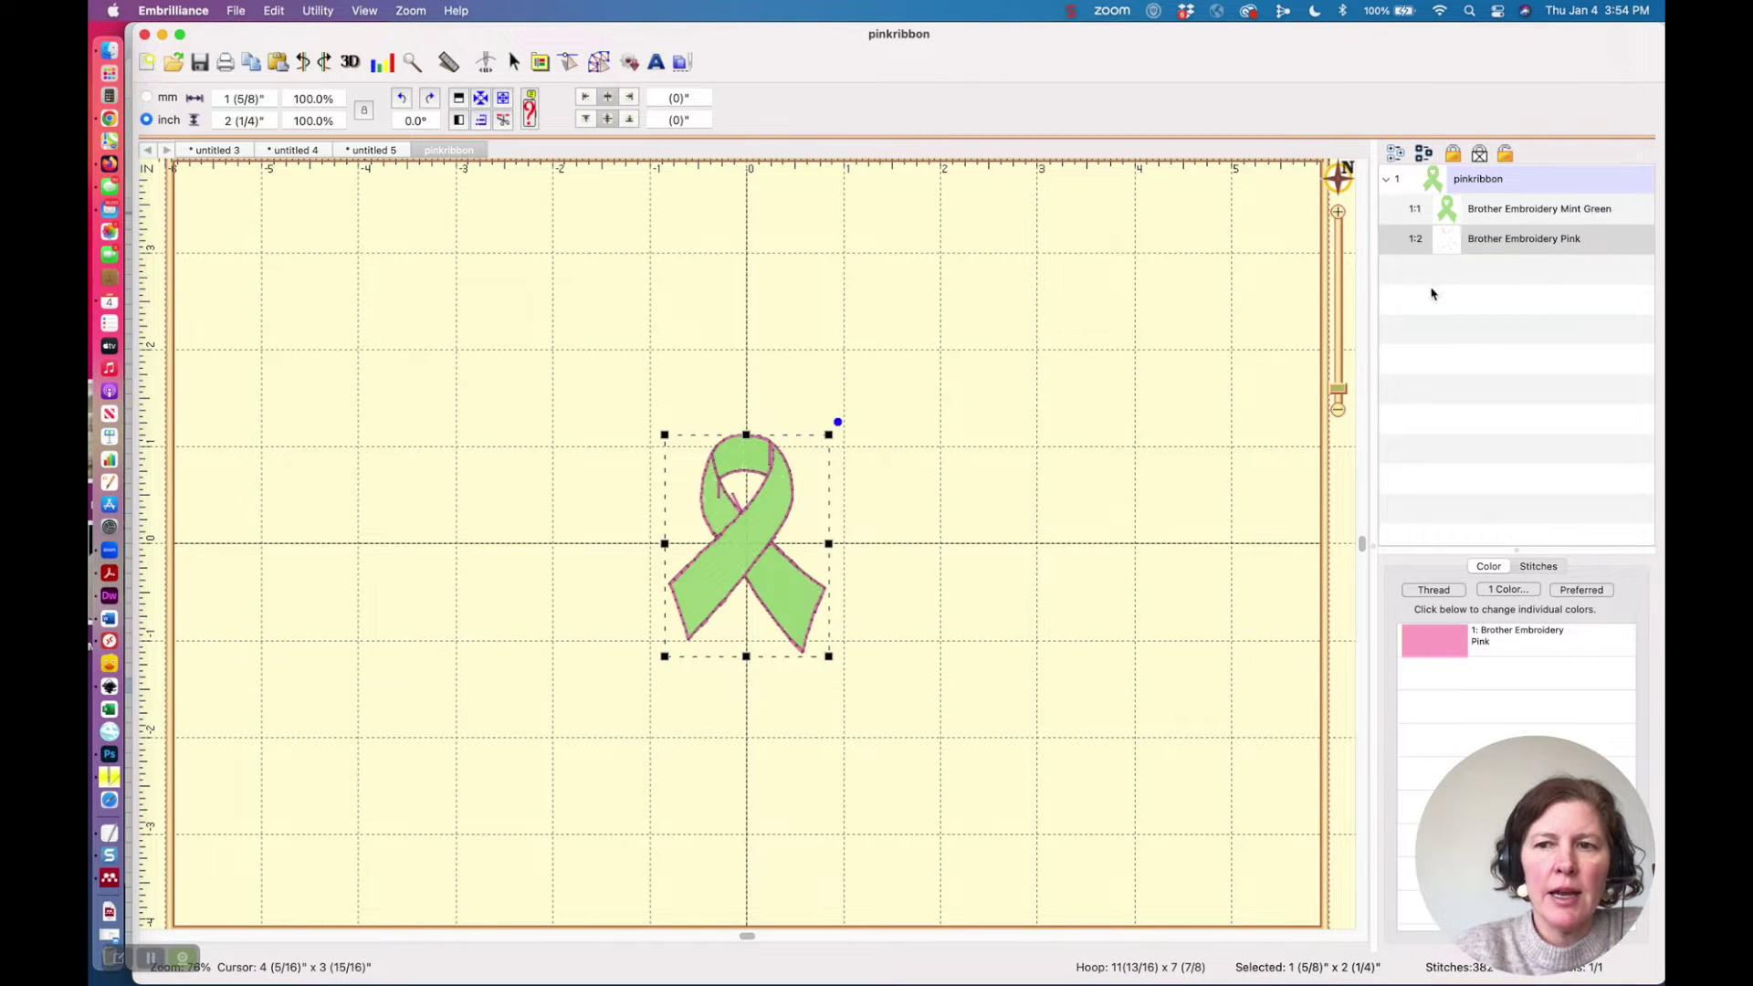
pyautogui.click(1388, 182)
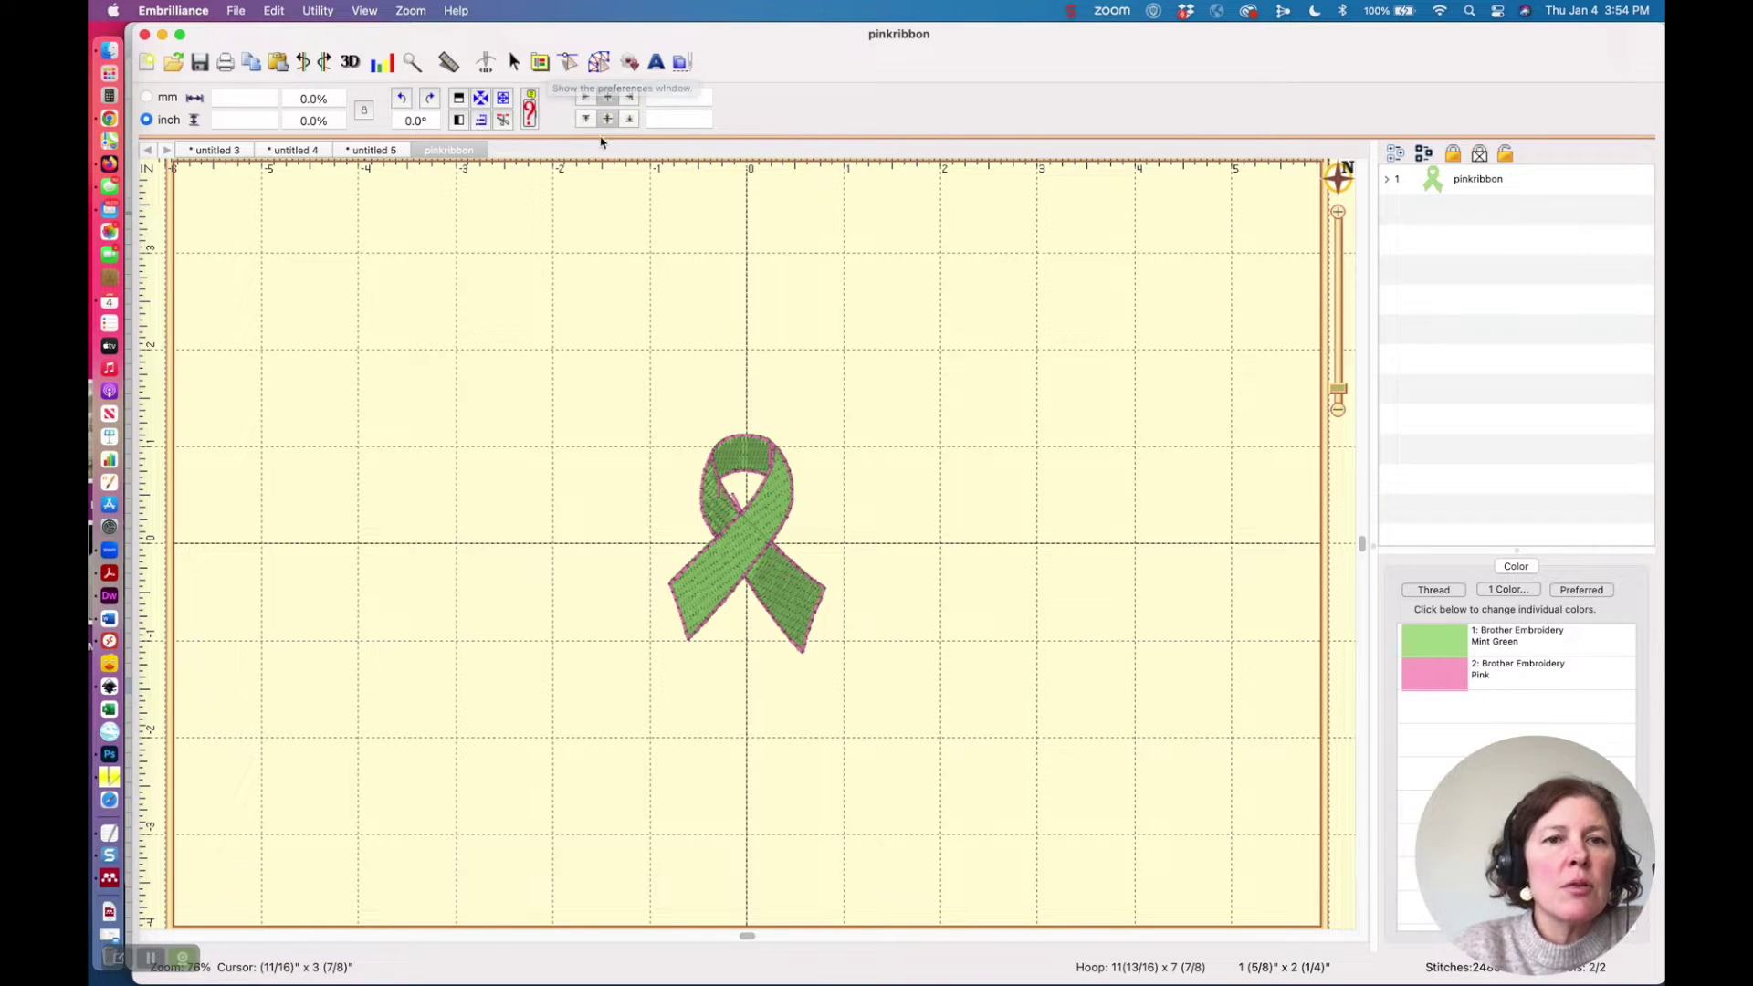
# - Add an Appliqué Circle from the Library's Applique Shapes around the ribbon
pyautogui.click(631, 68)
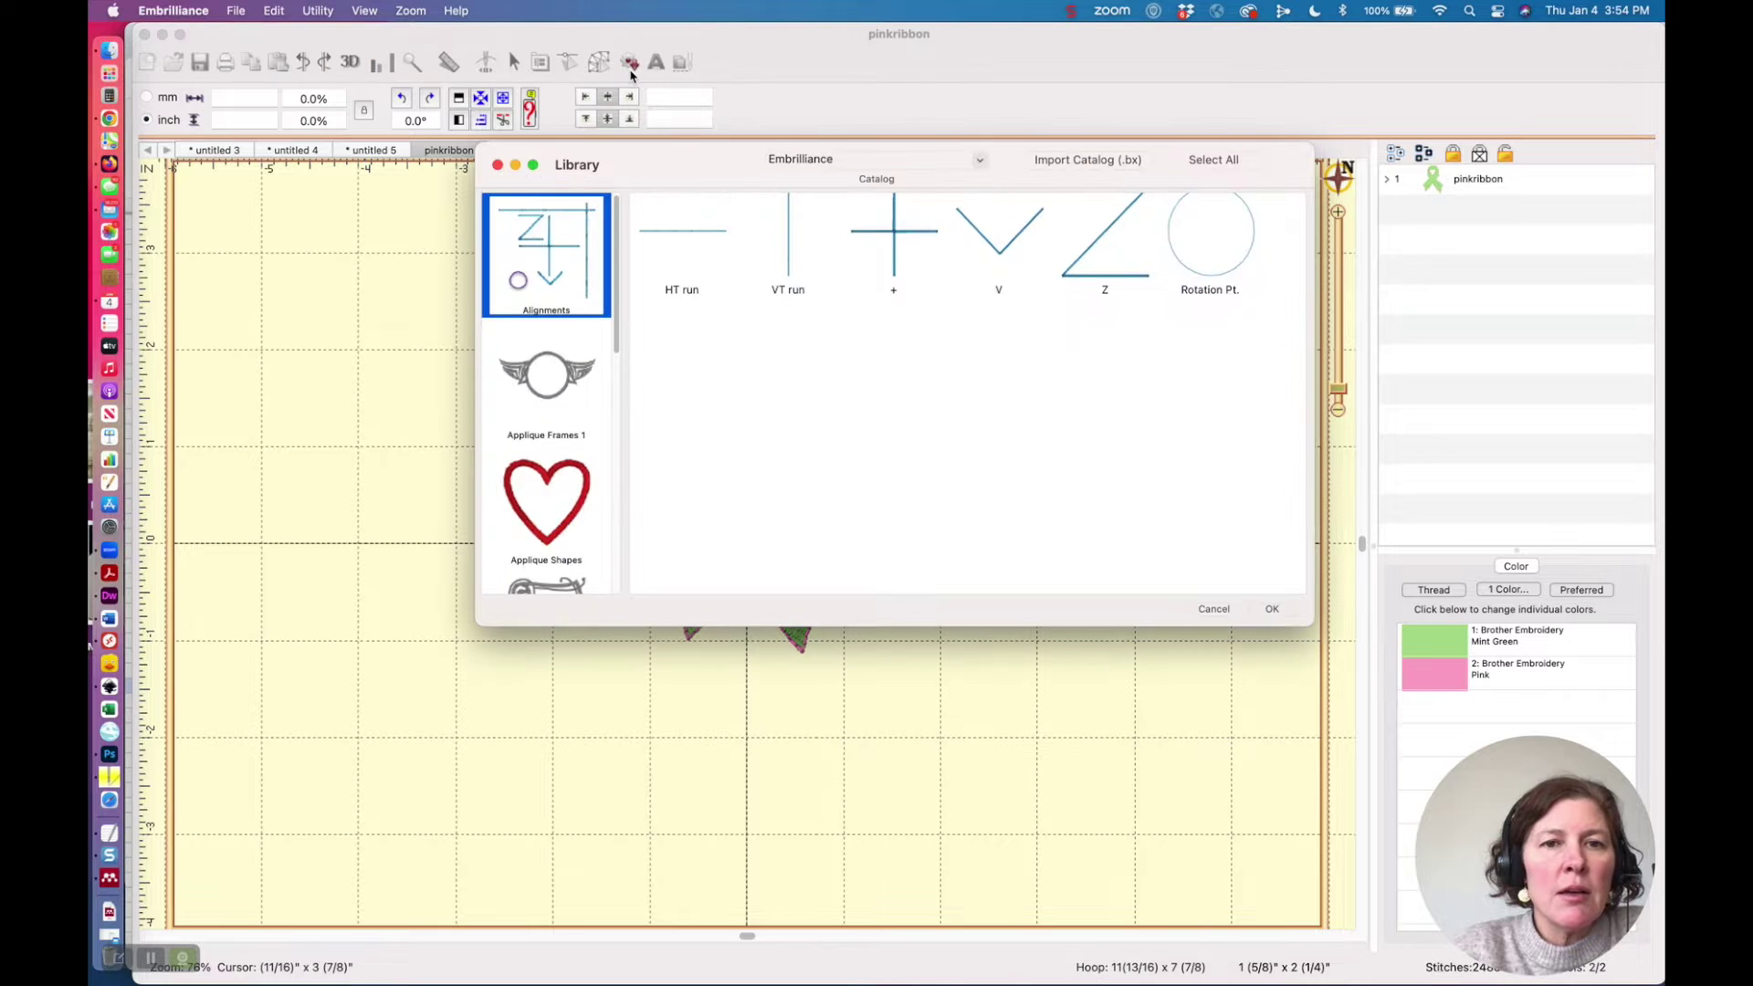
pyautogui.click(548, 486)
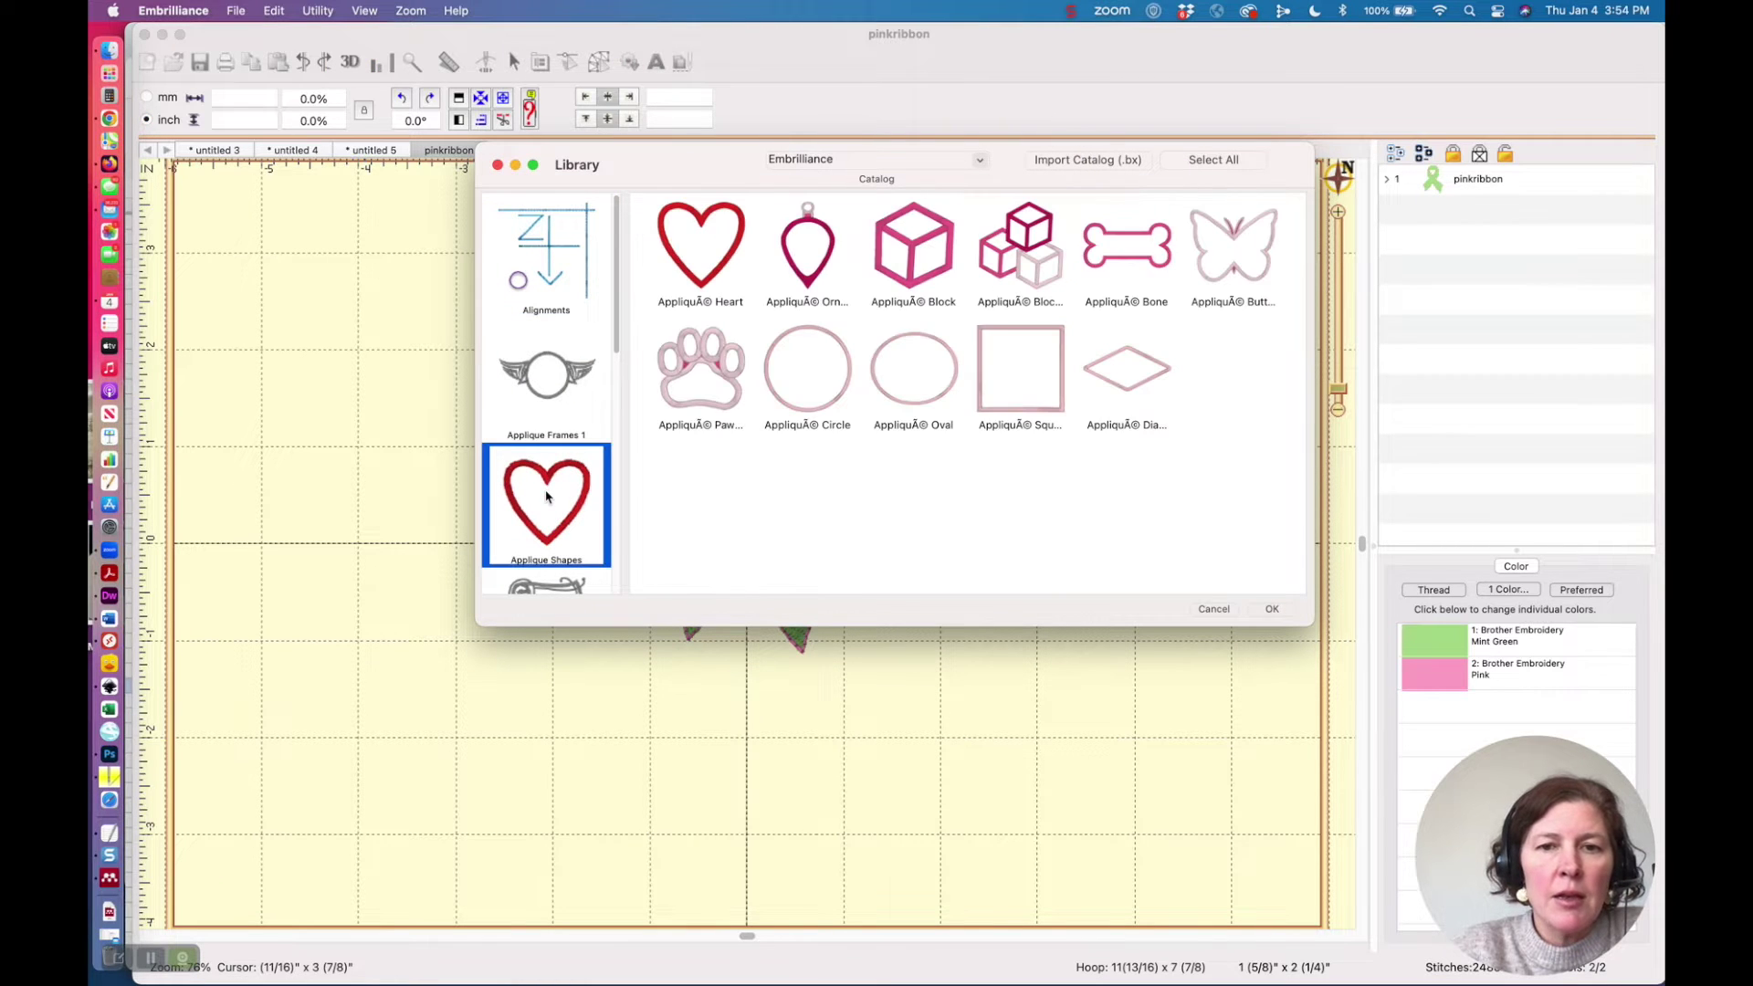
pyautogui.click(827, 388)
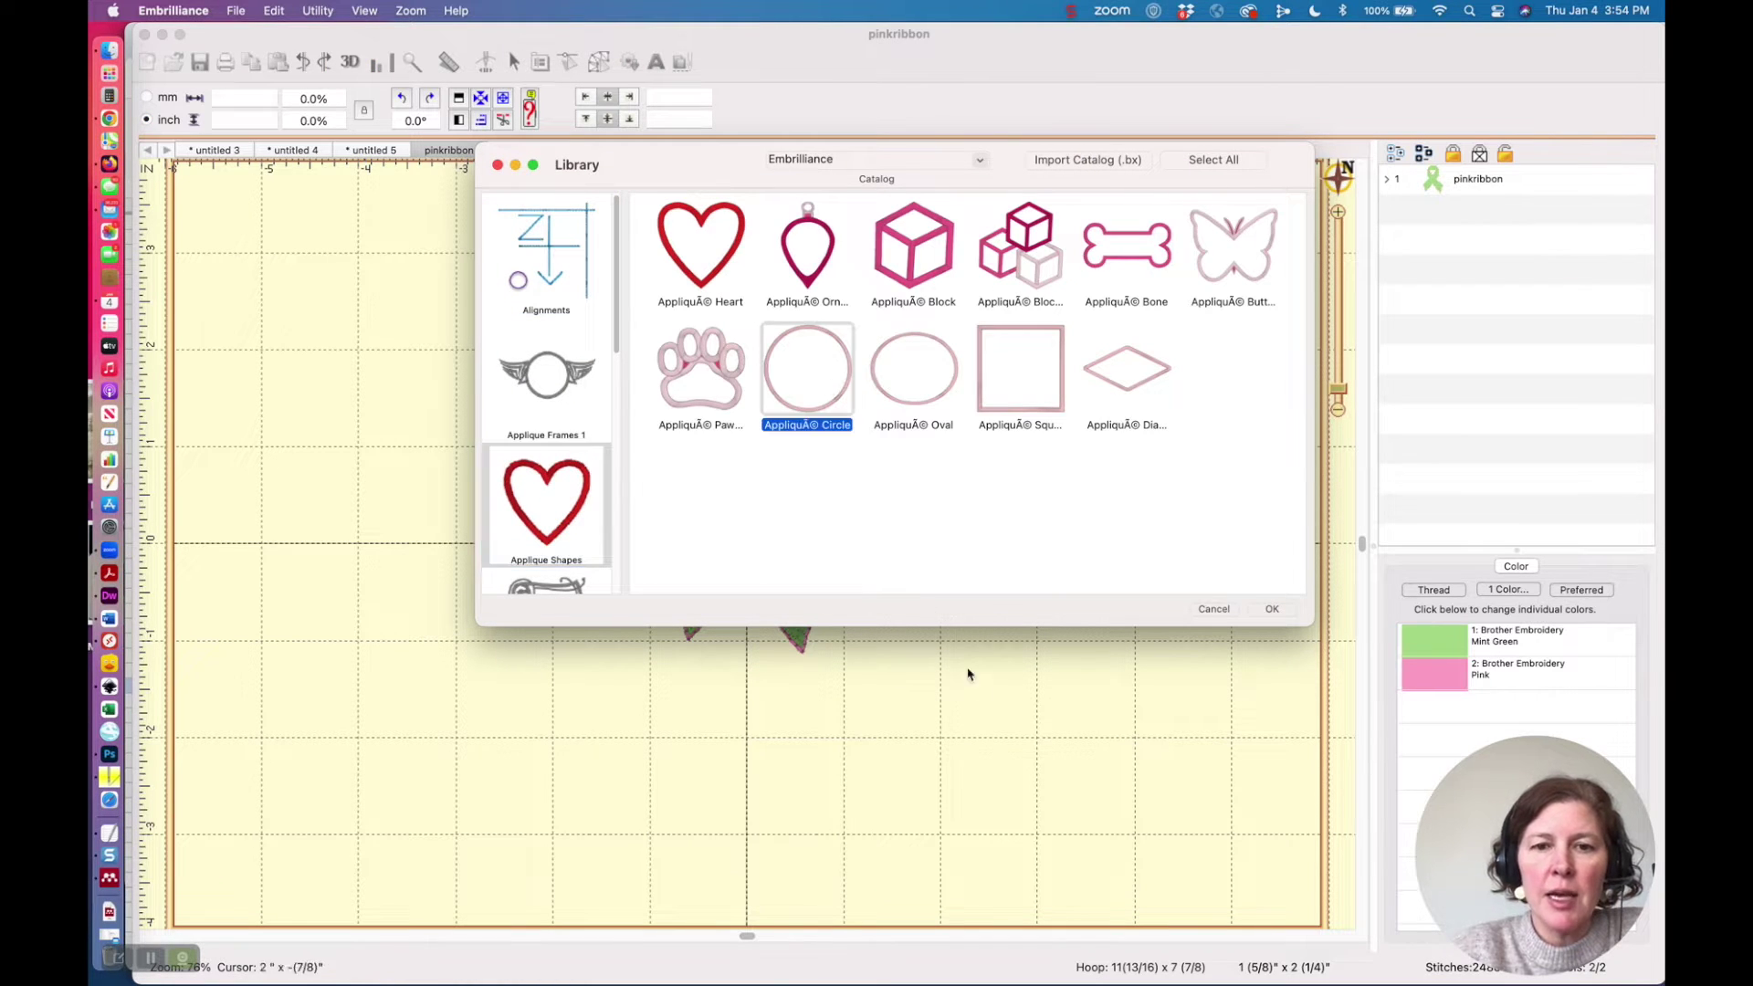
pyautogui.click(1272, 610)
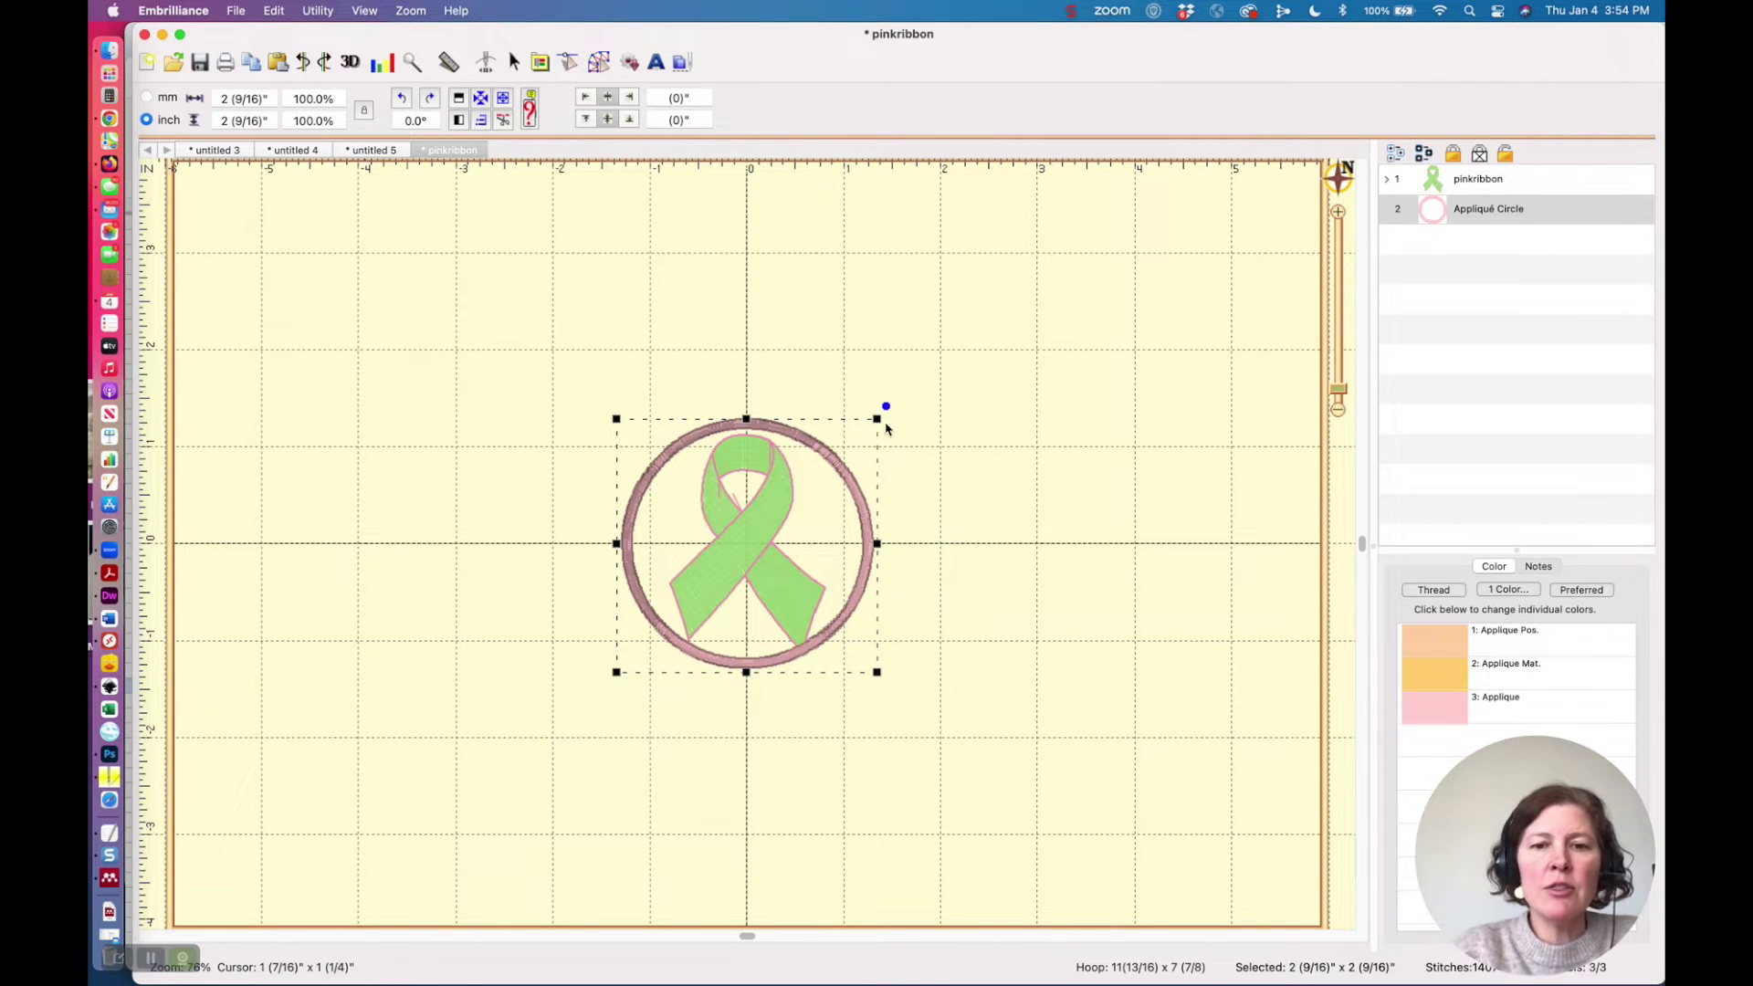
# - Scale the appliqué circle to about 107.7% and bring up its appliqué stitch thread choices
pyautogui.moveTo(878, 418); pyautogui.dragTo(895, 405)
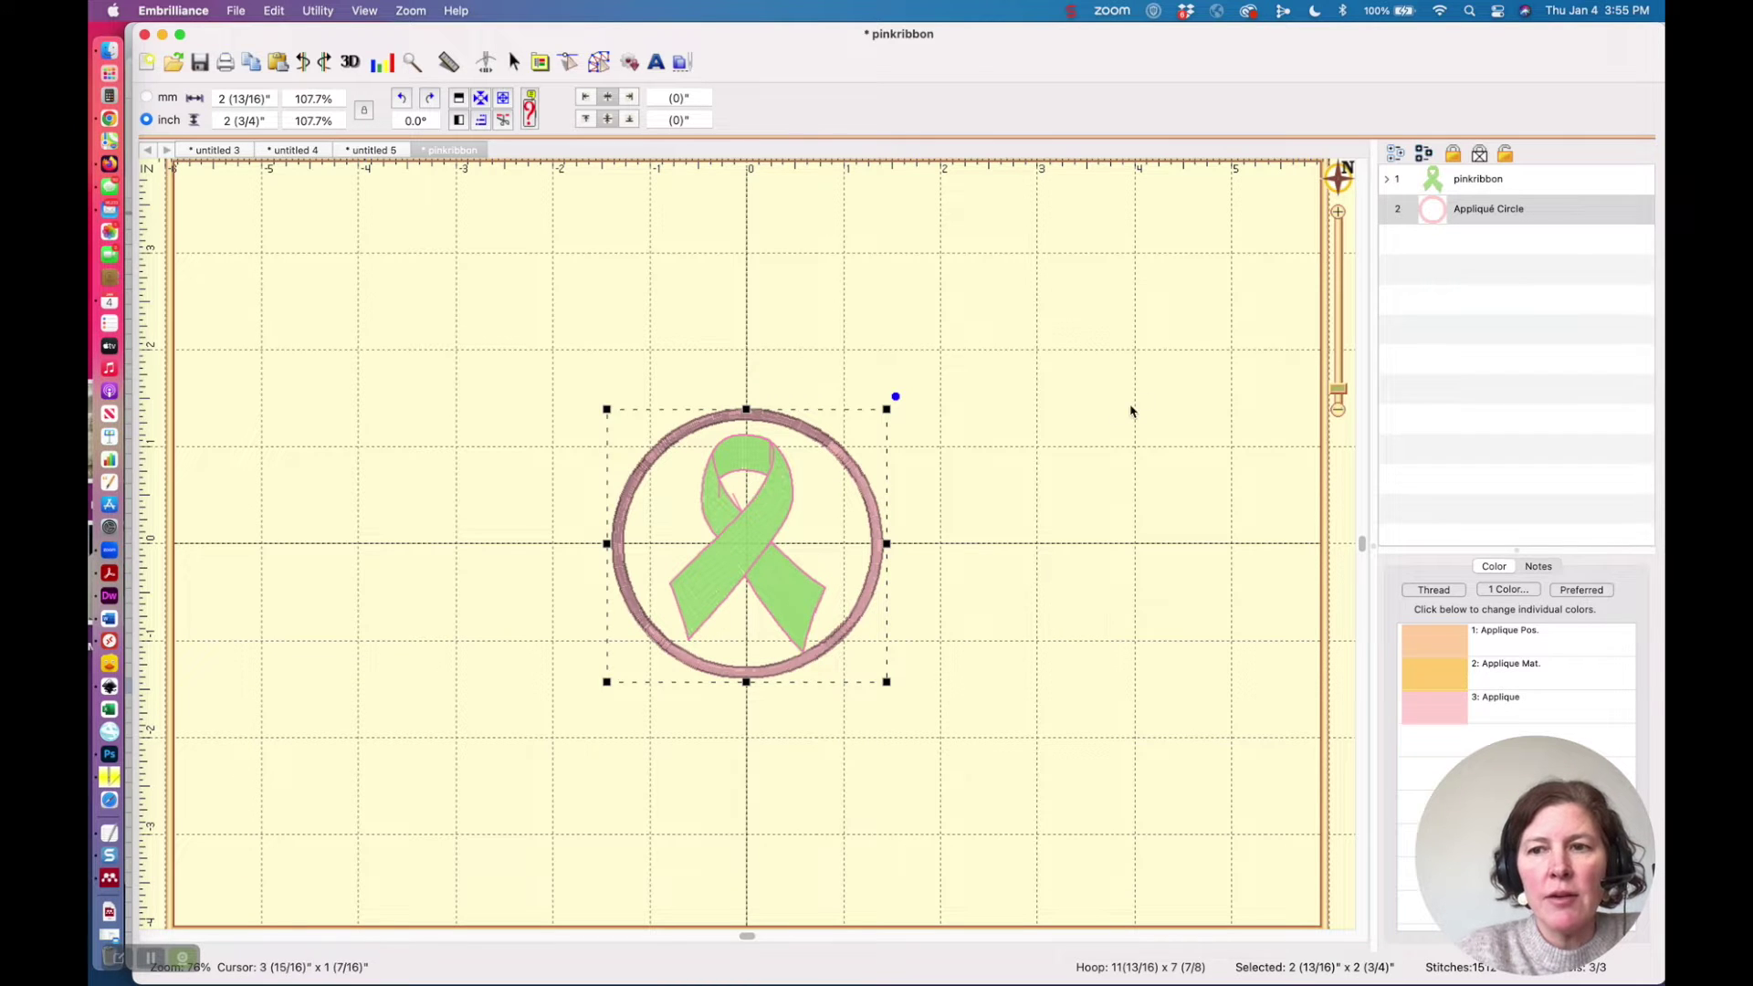
pyautogui.click(1452, 180)
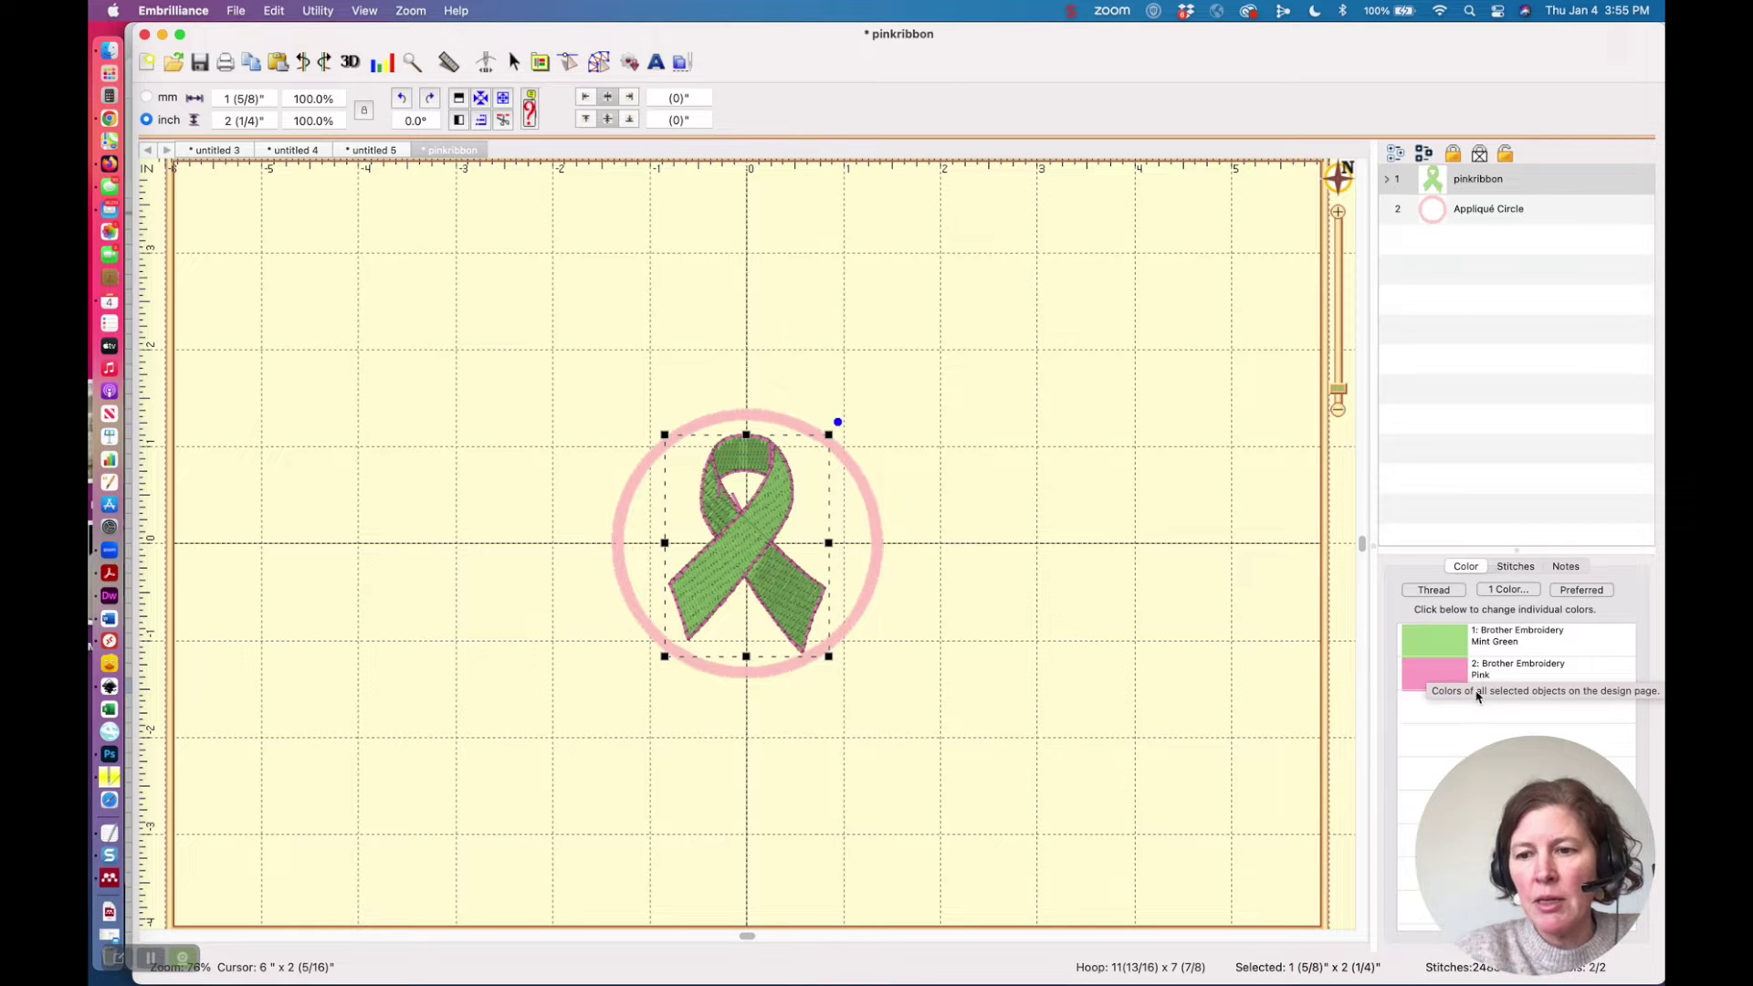
pyautogui.click(1487, 208)
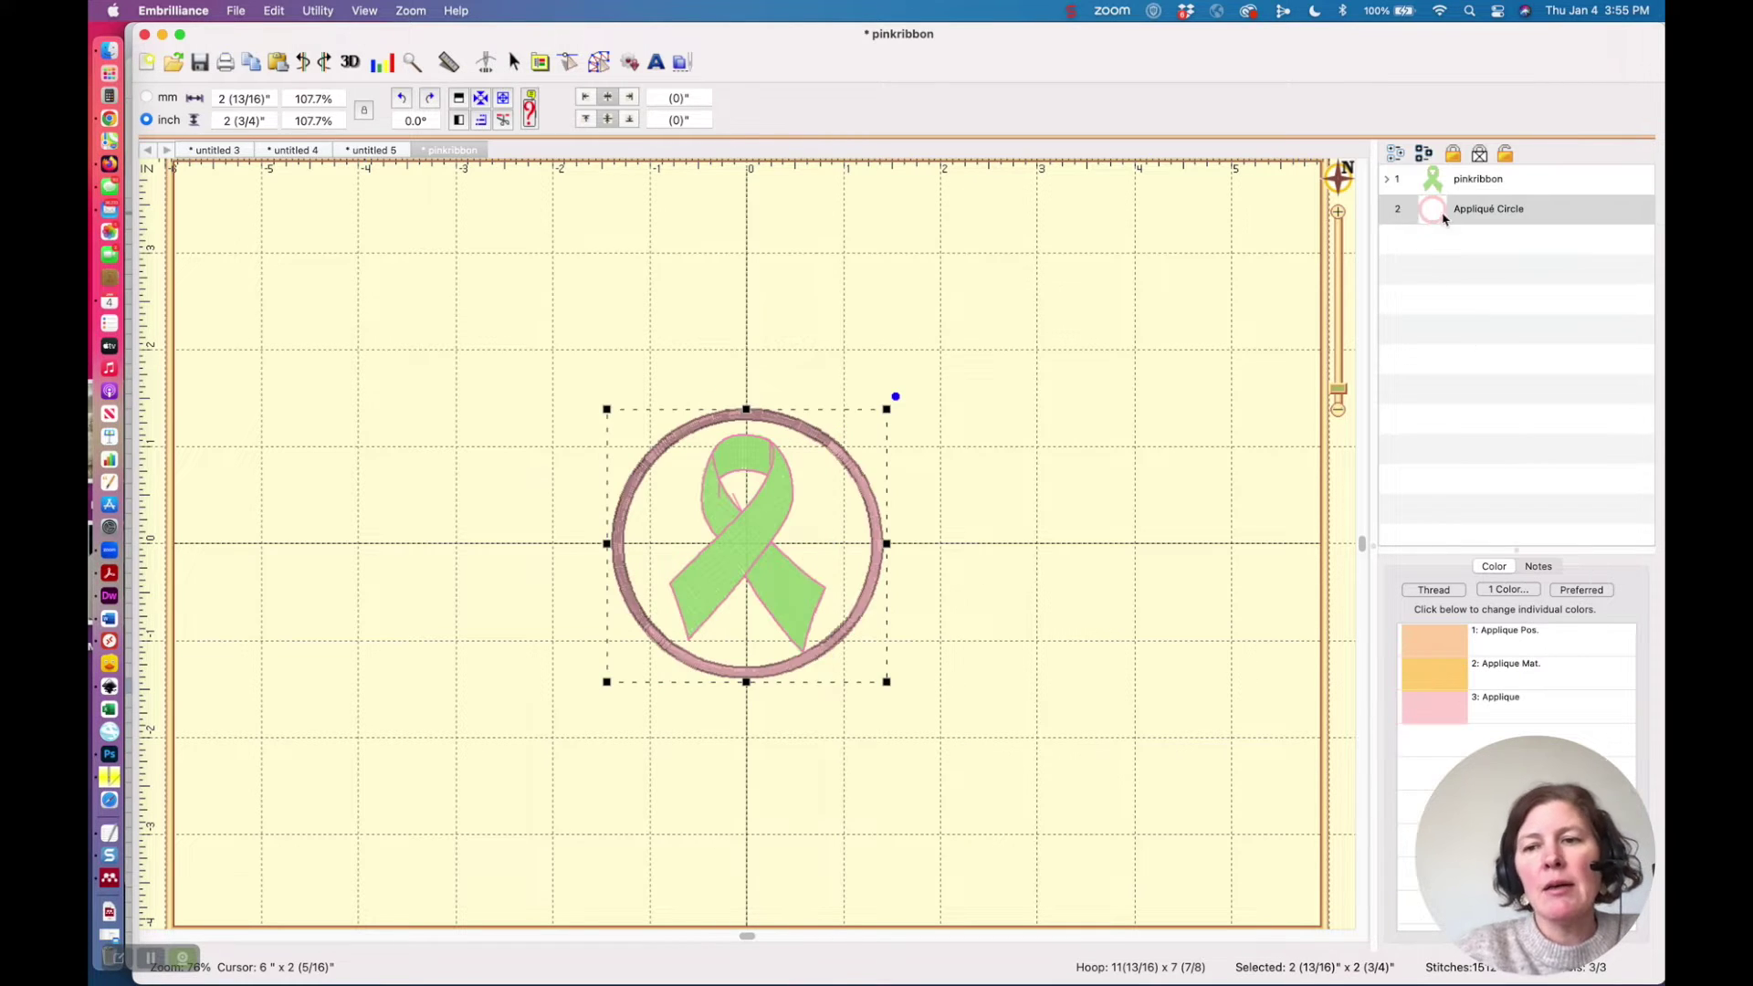
pyautogui.click(1434, 708)
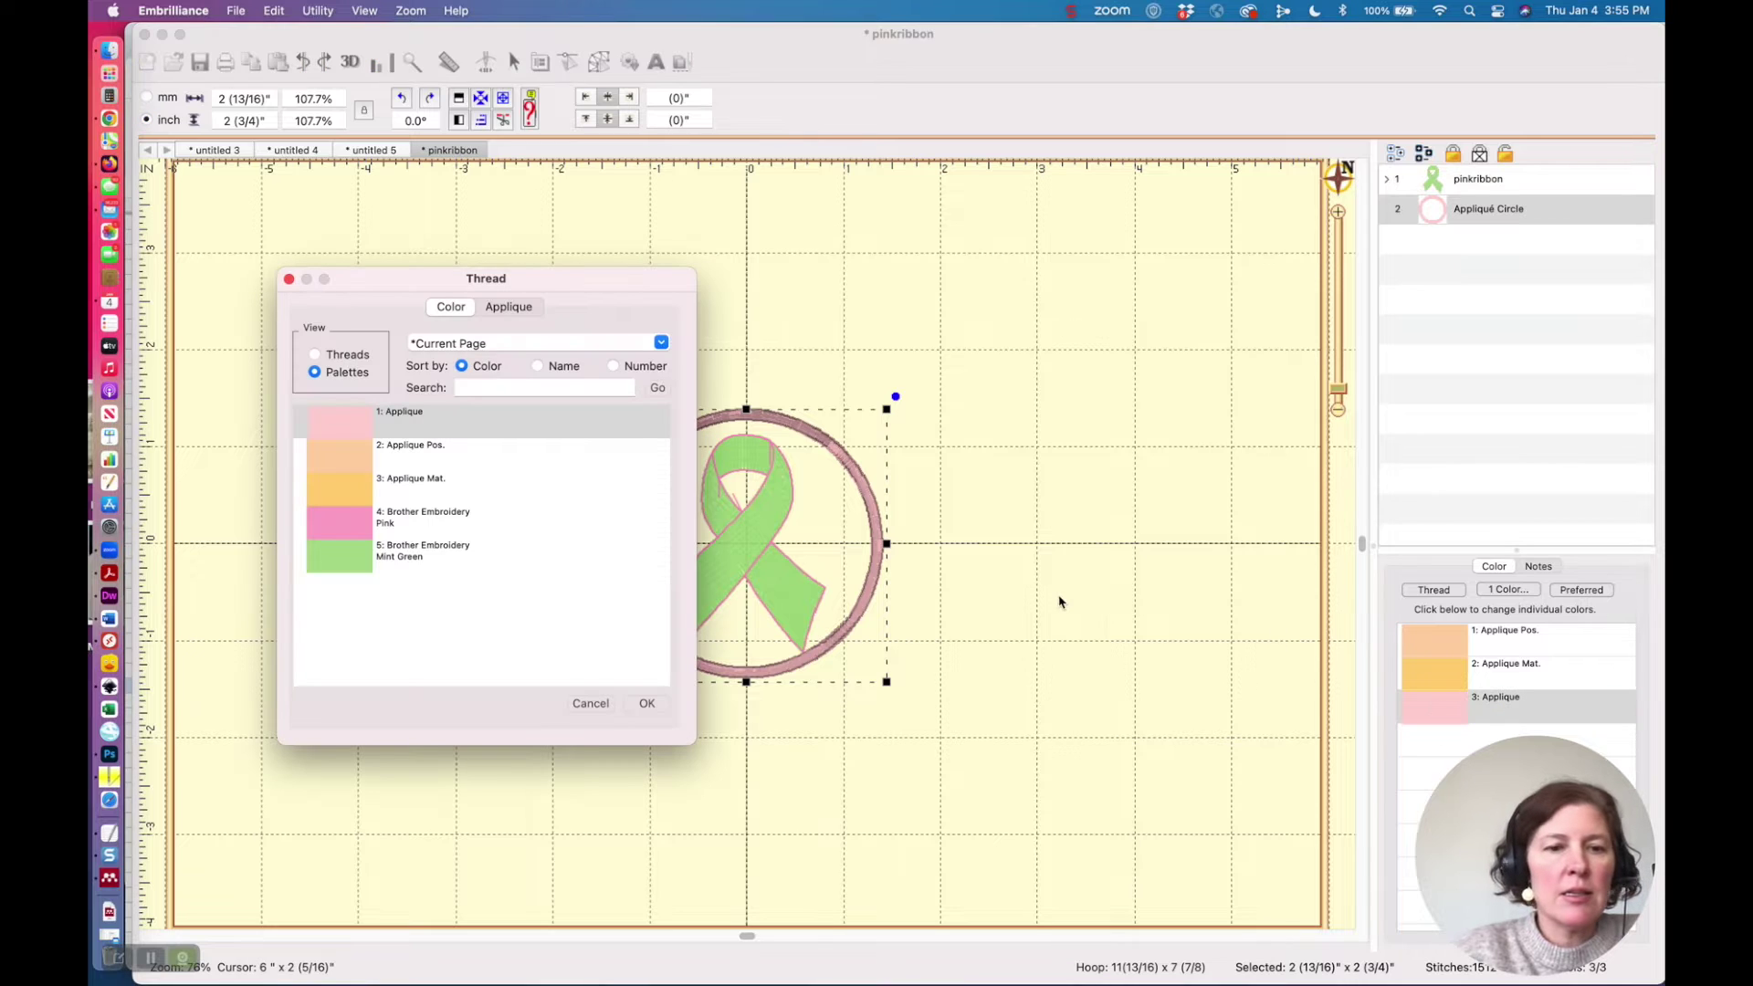
# - Set the circle's appliqué stitch to Brother Embroidery Pink and reselect the ribbon
pyautogui.click(345, 520)
pyautogui.click(645, 703)
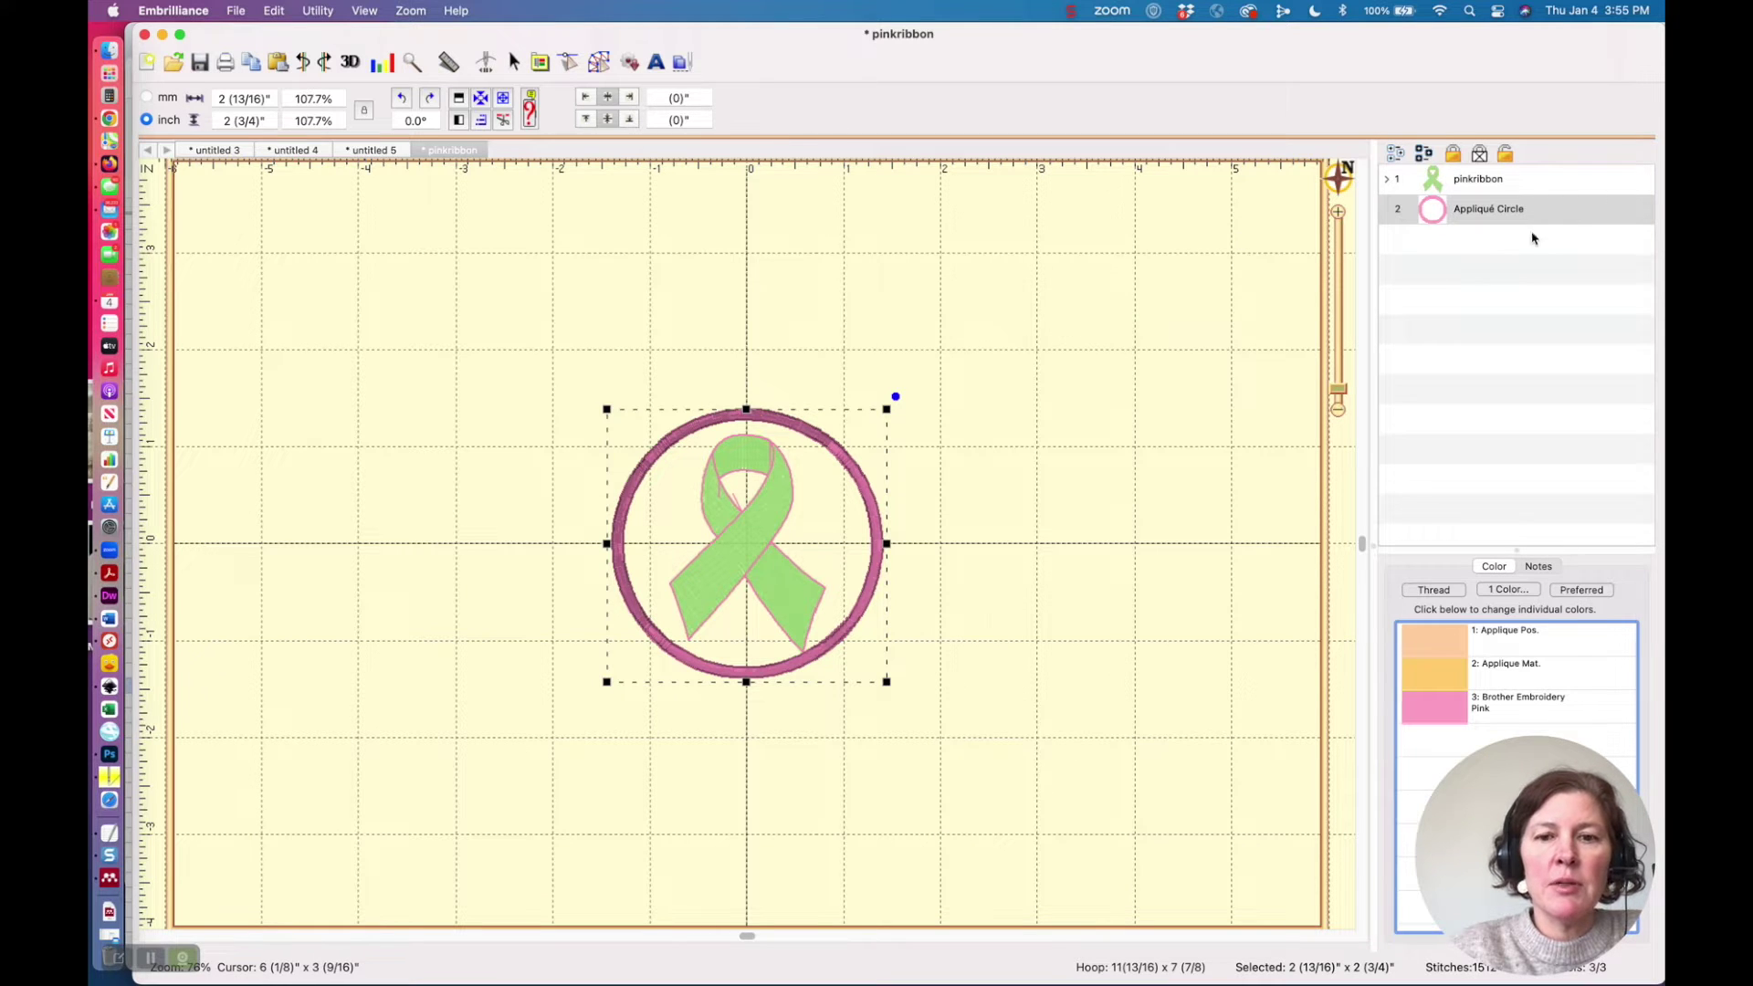
pyautogui.click(1435, 180)
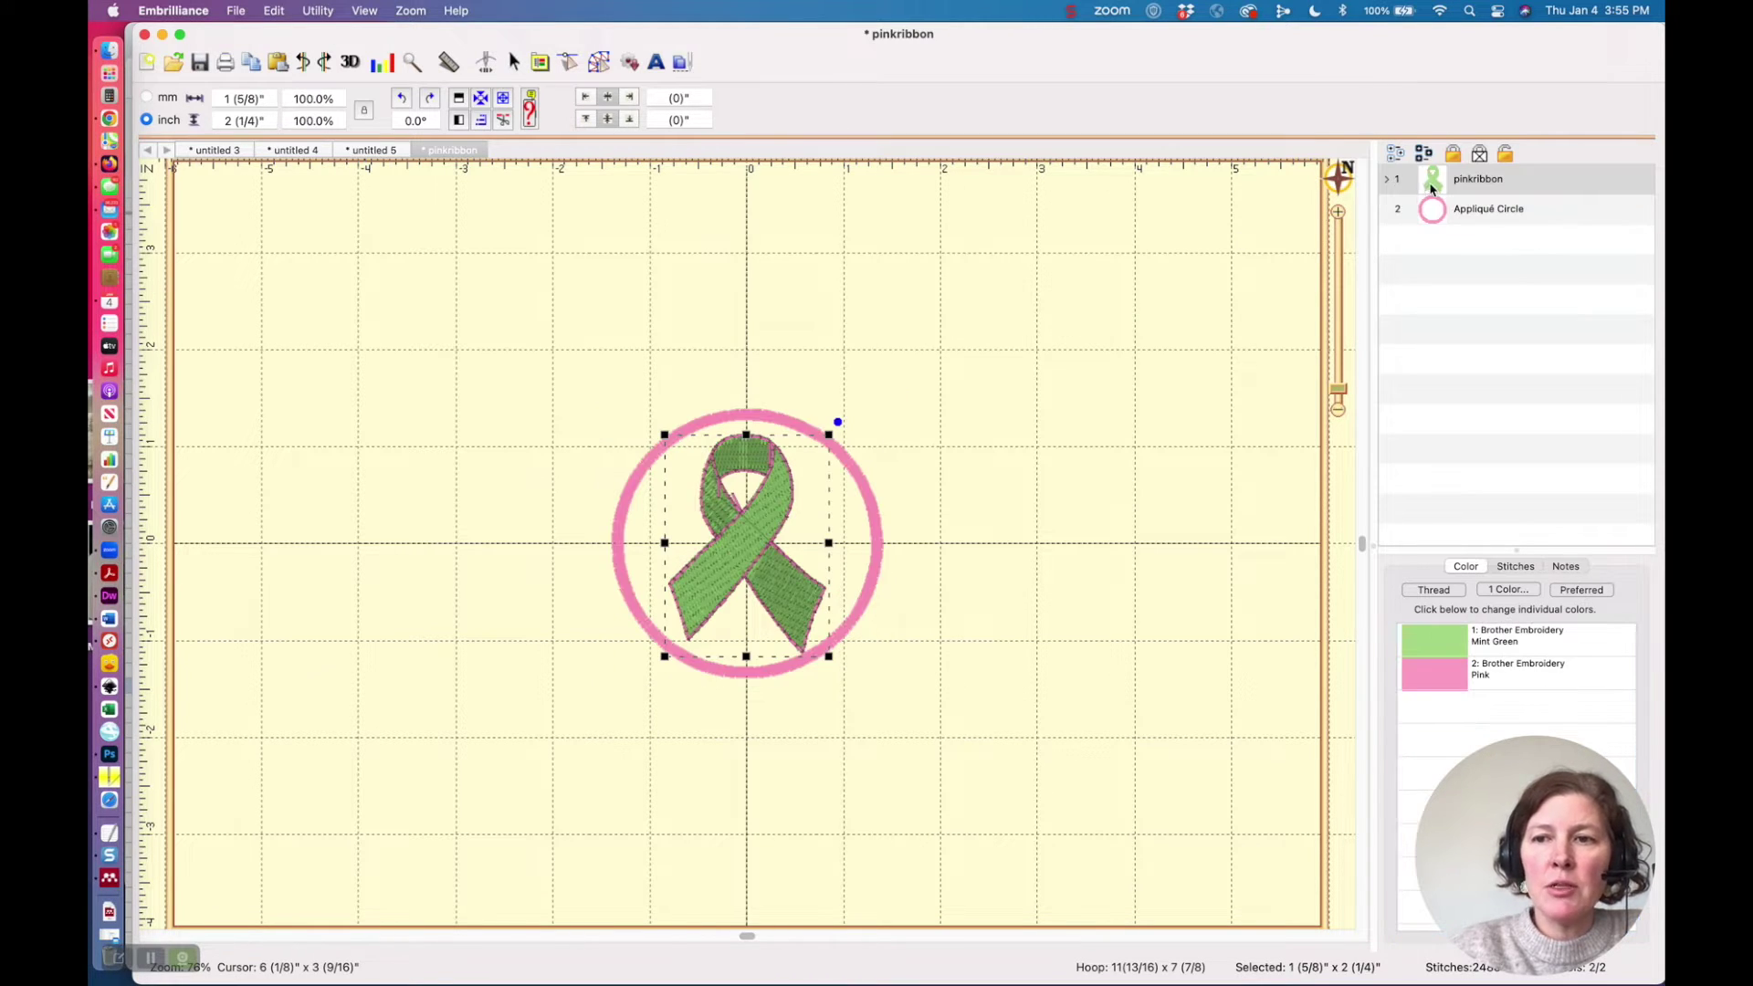
# - Move the Appliqué Circle first so it stitches before the ribbon
pyautogui.doubleClick(1431, 188)
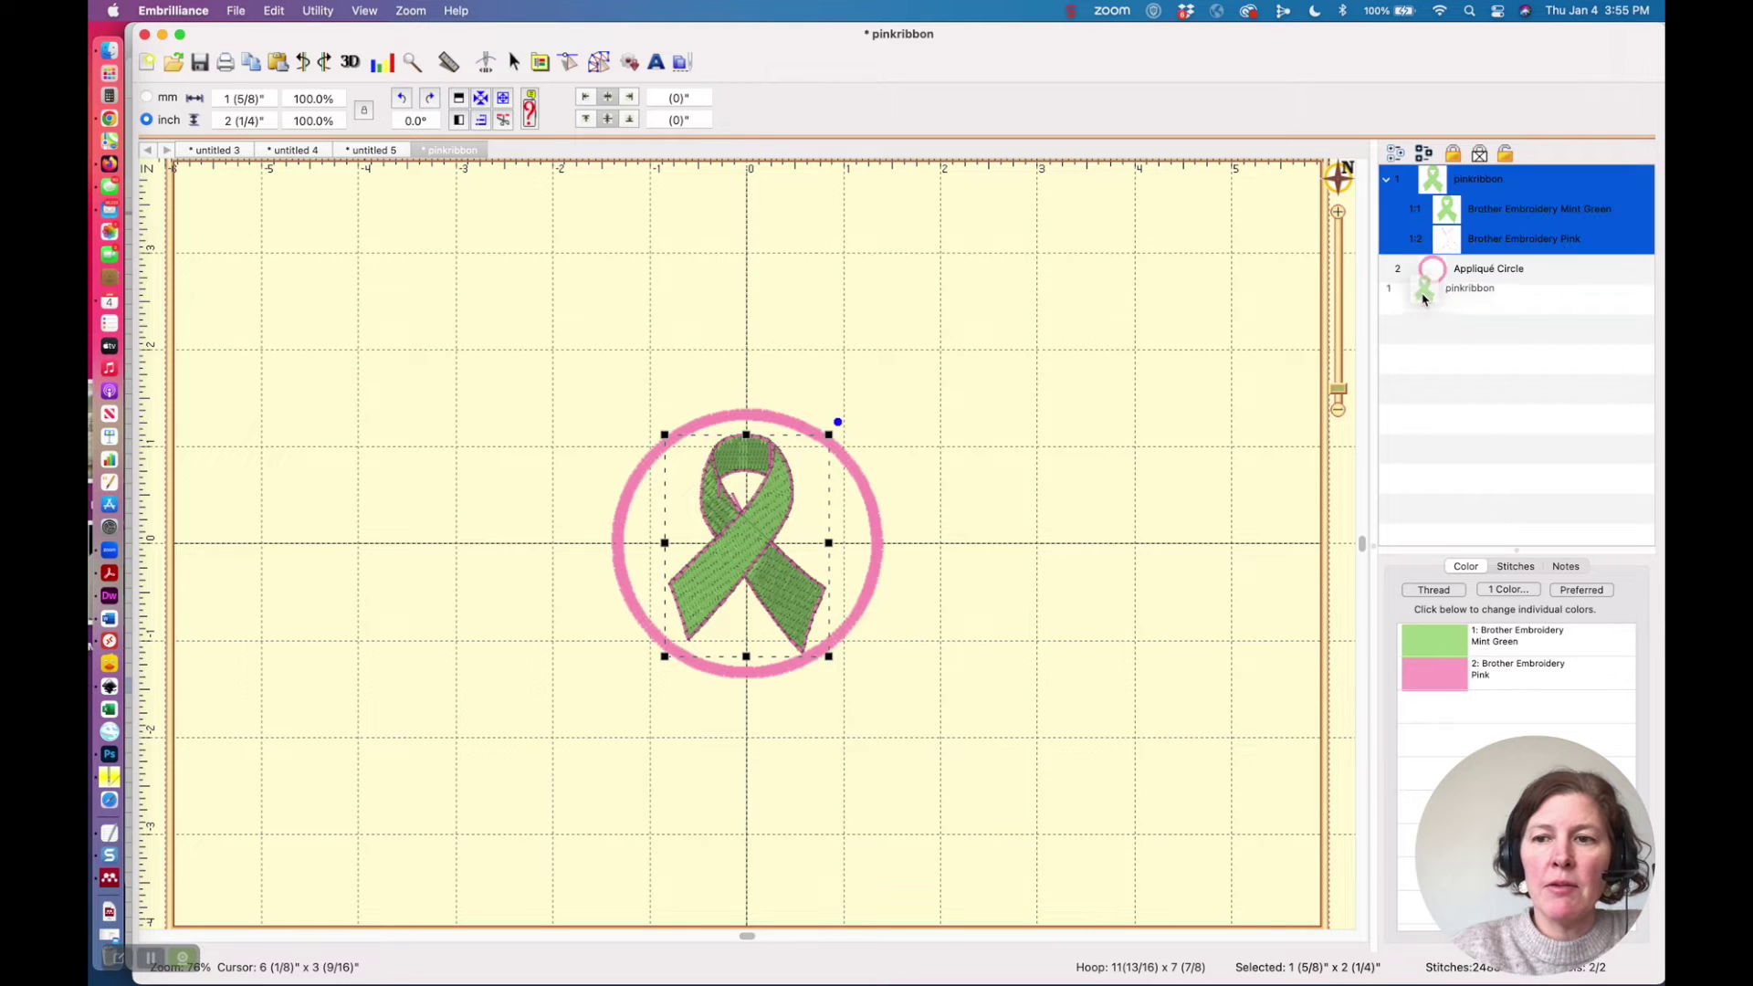
pyautogui.click(1430, 273)
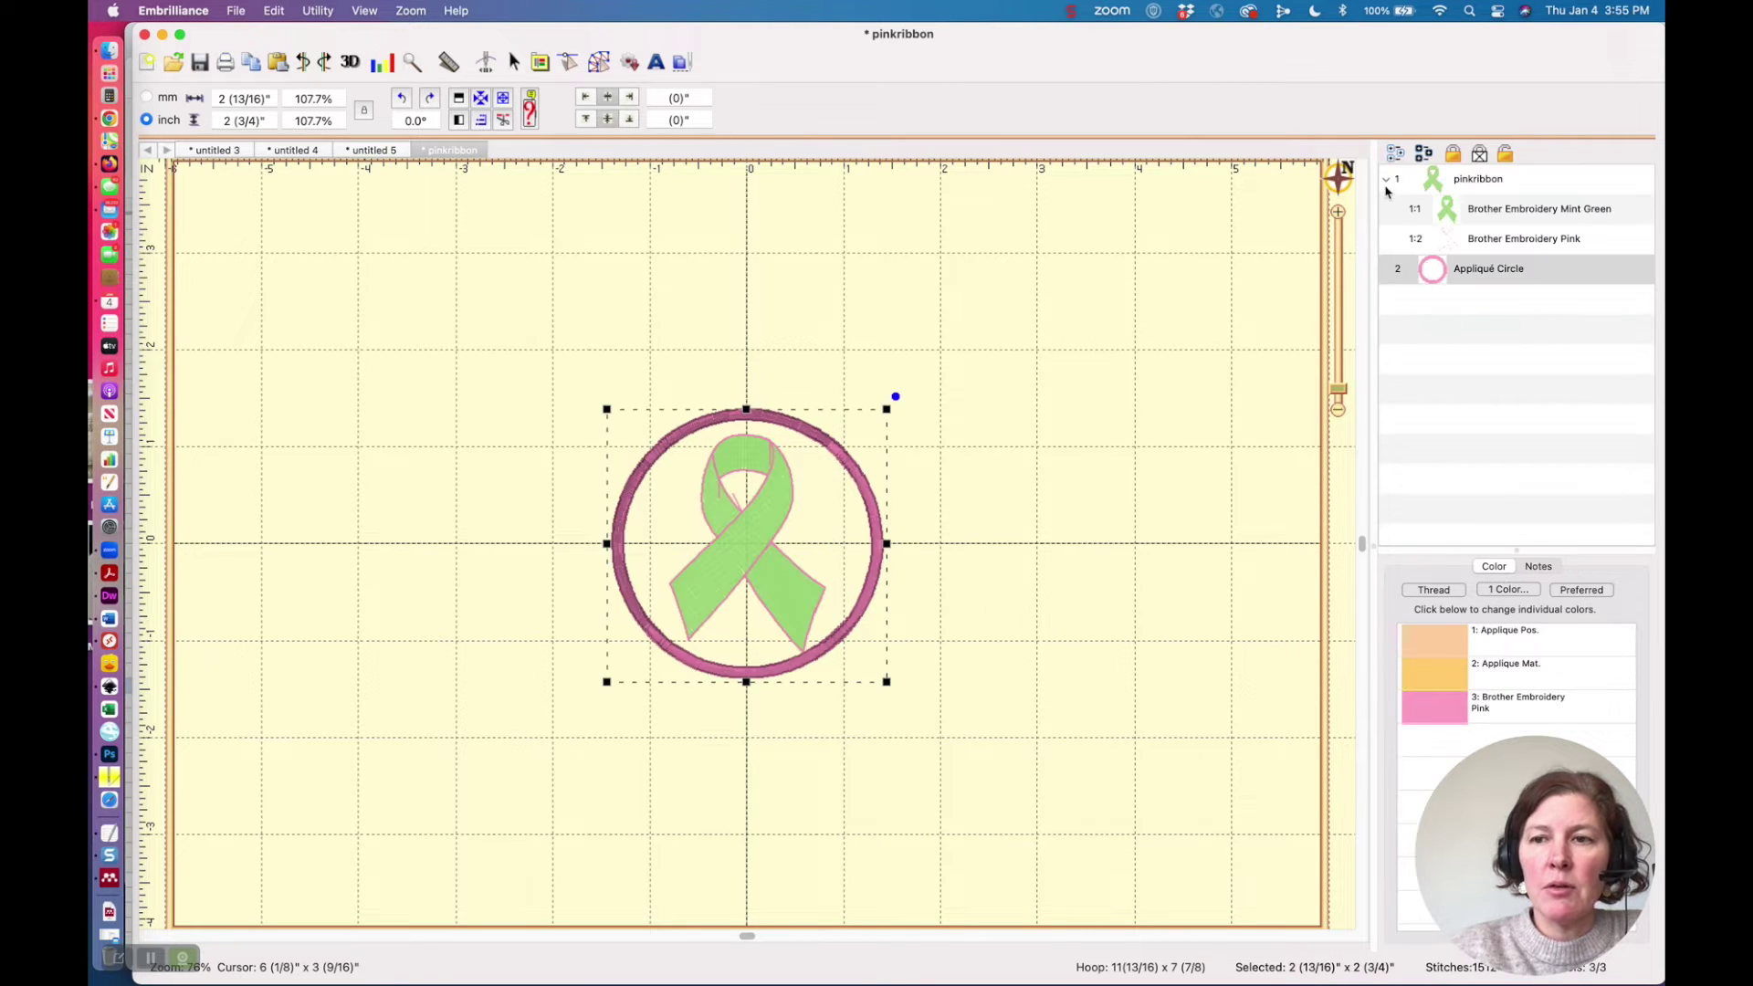
pyautogui.click(1388, 184)
pyautogui.rightClick(1419, 208)
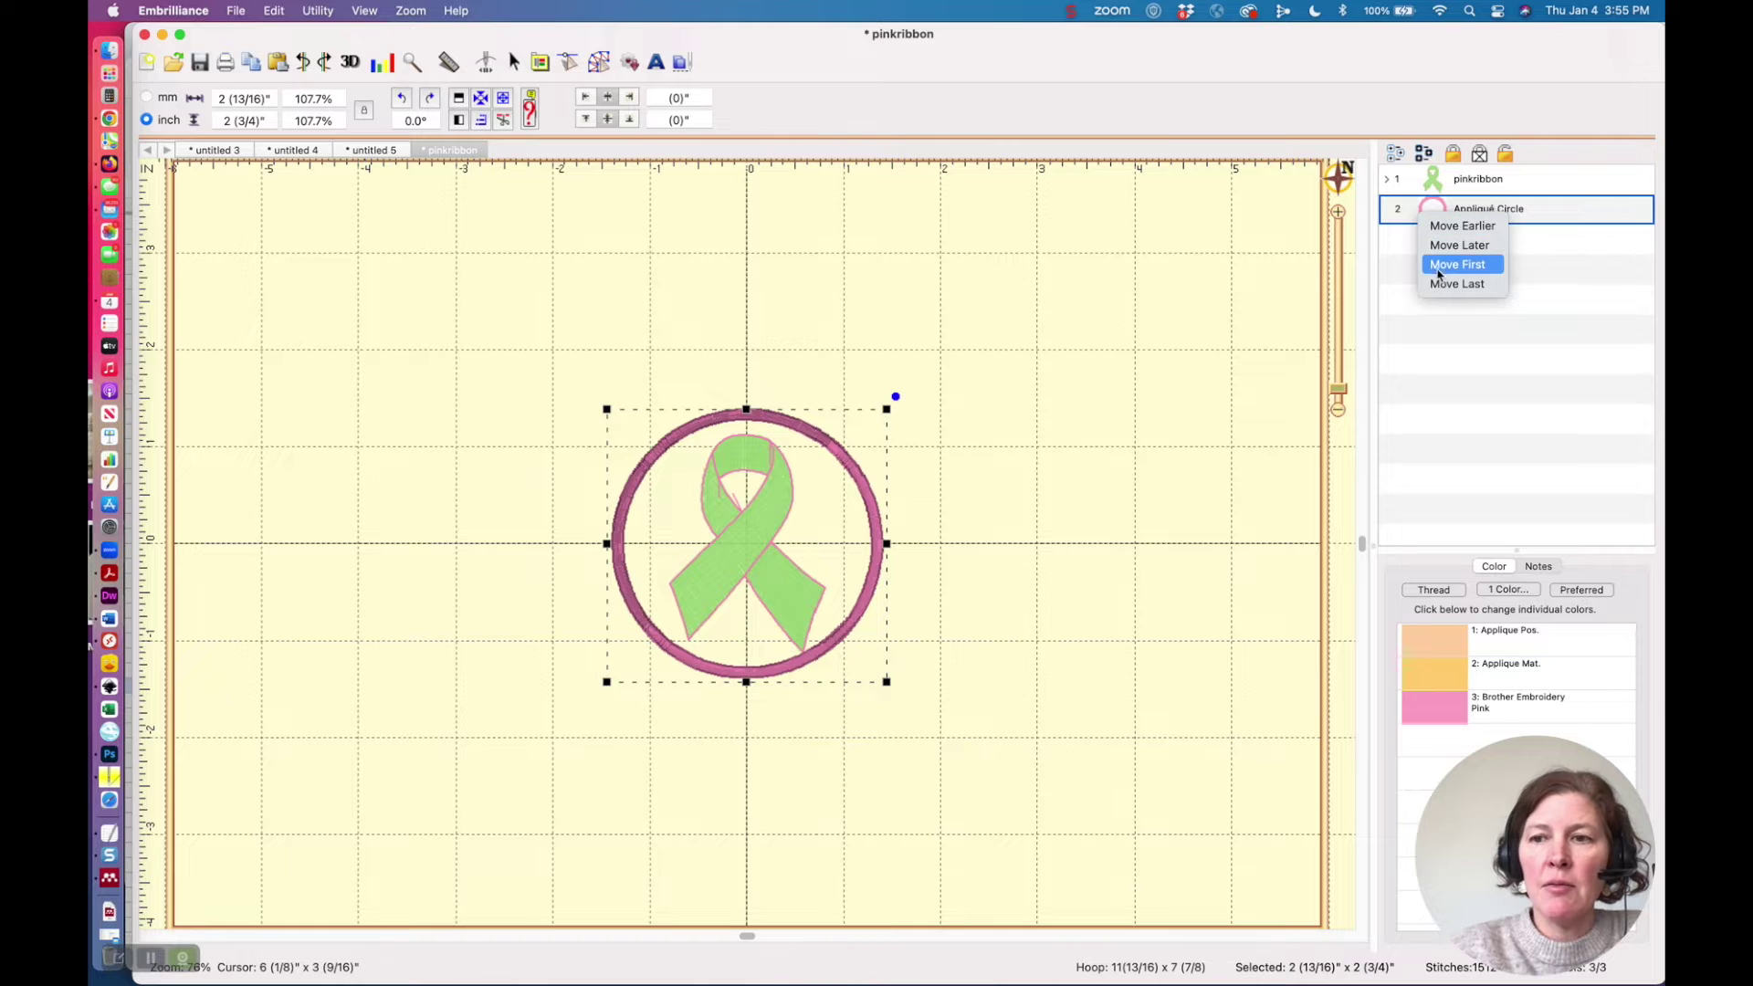
pyautogui.click(1456, 264)
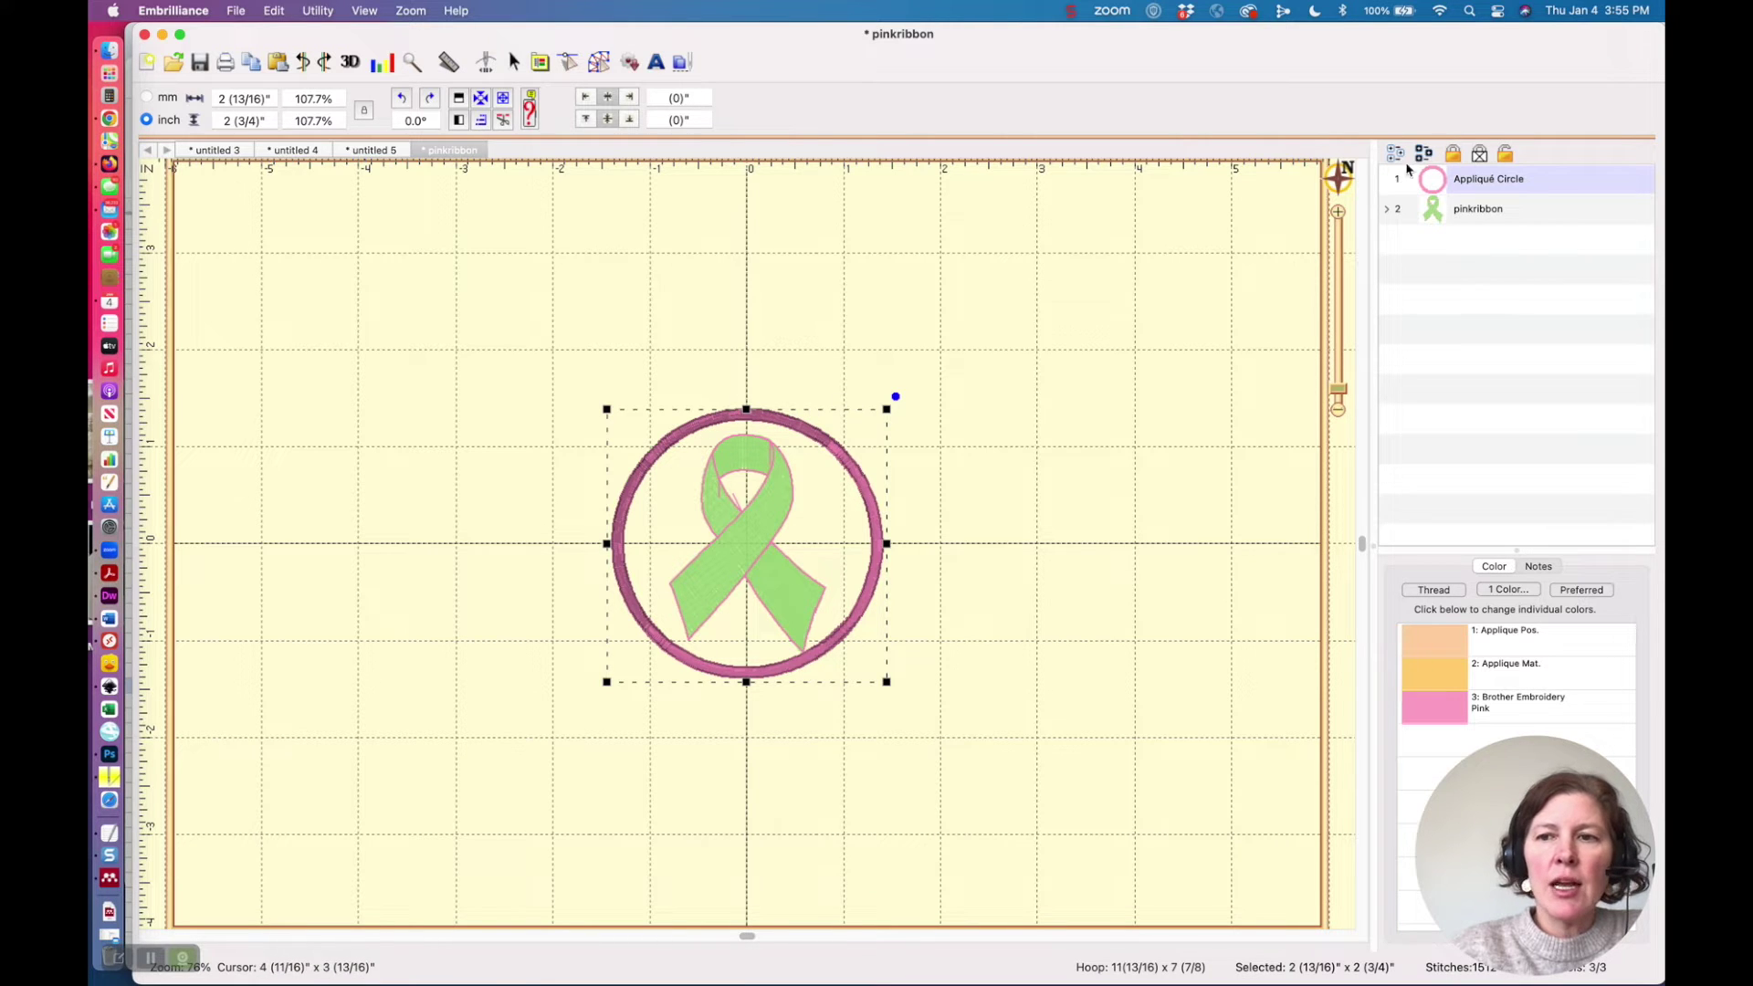
# - Check the circle's placement stitch thread settings and cancel without changes
pyautogui.click(1446, 189)
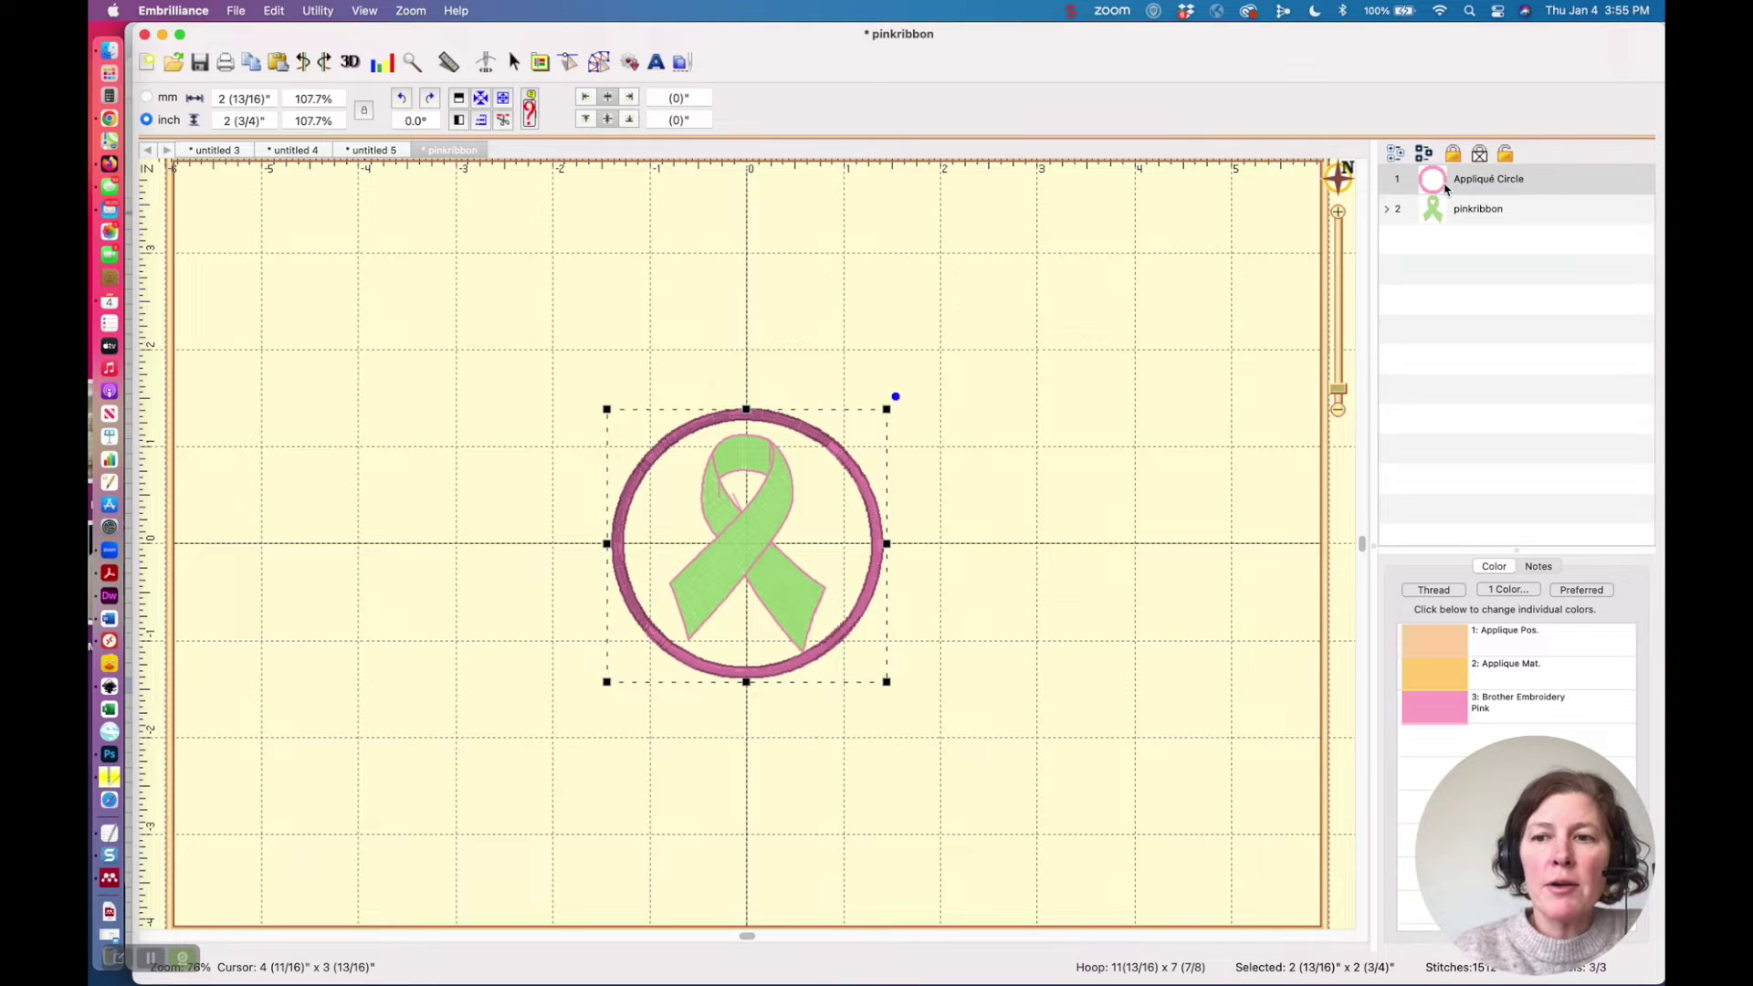
pyautogui.click(1450, 642)
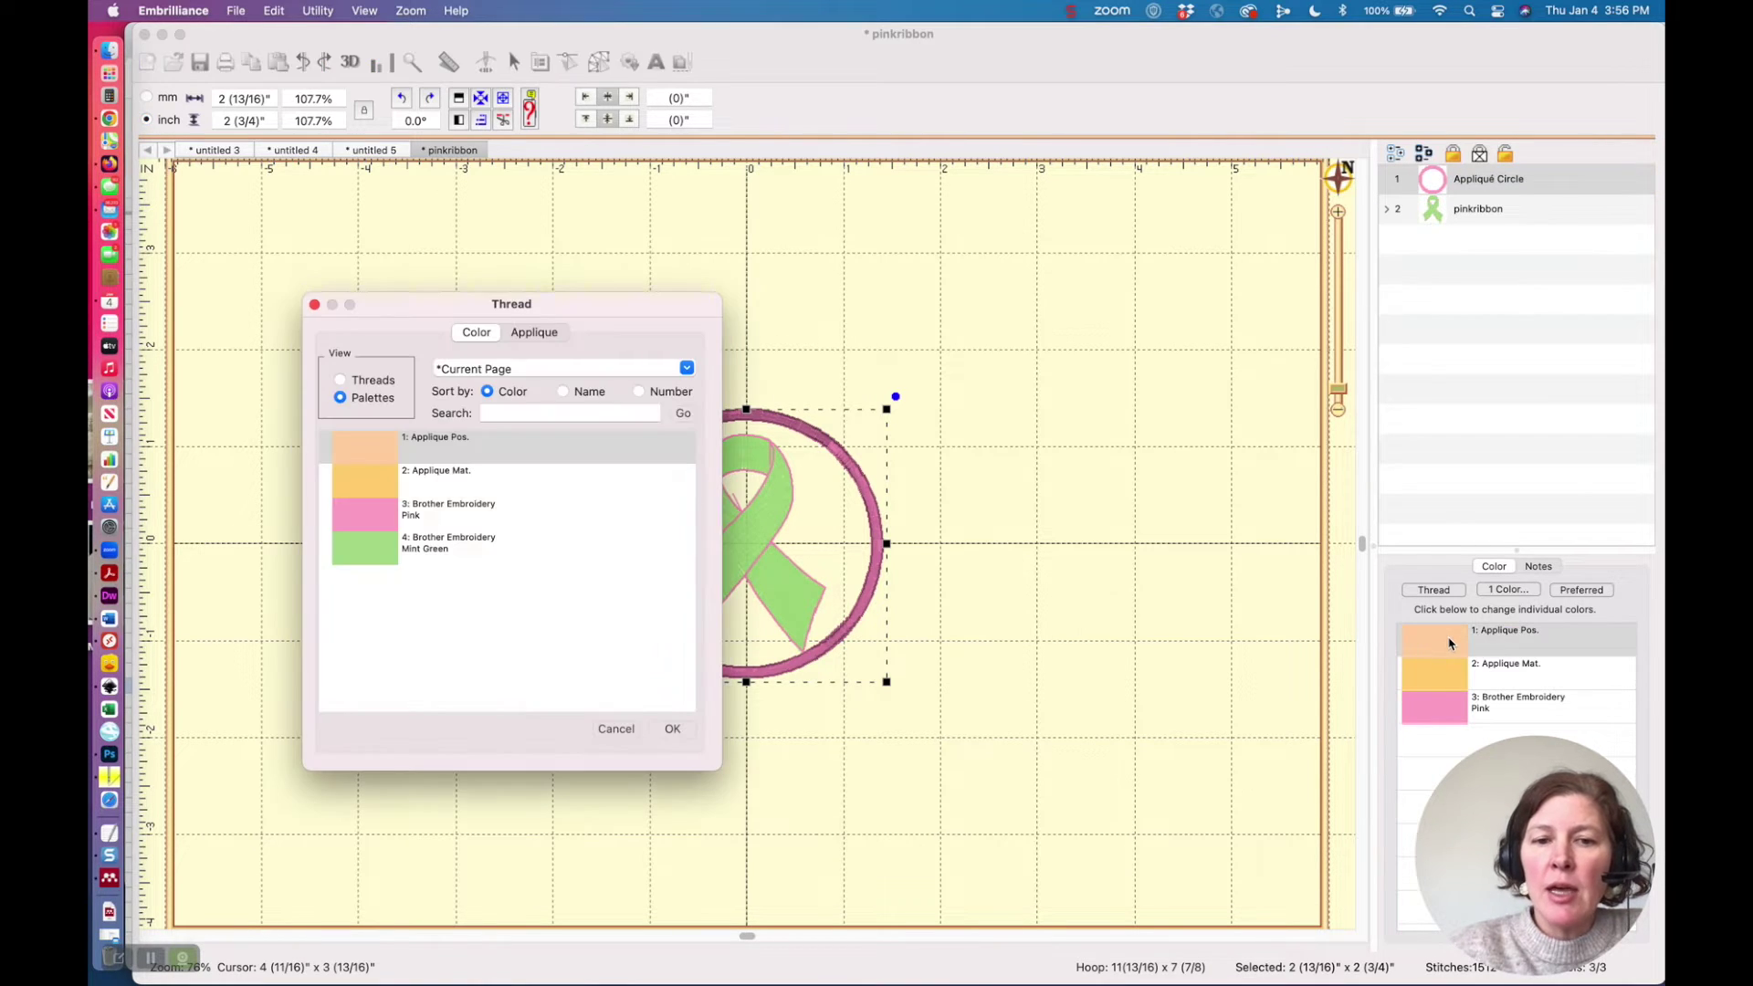
pyautogui.click(612, 727)
pyautogui.click(508, 60)
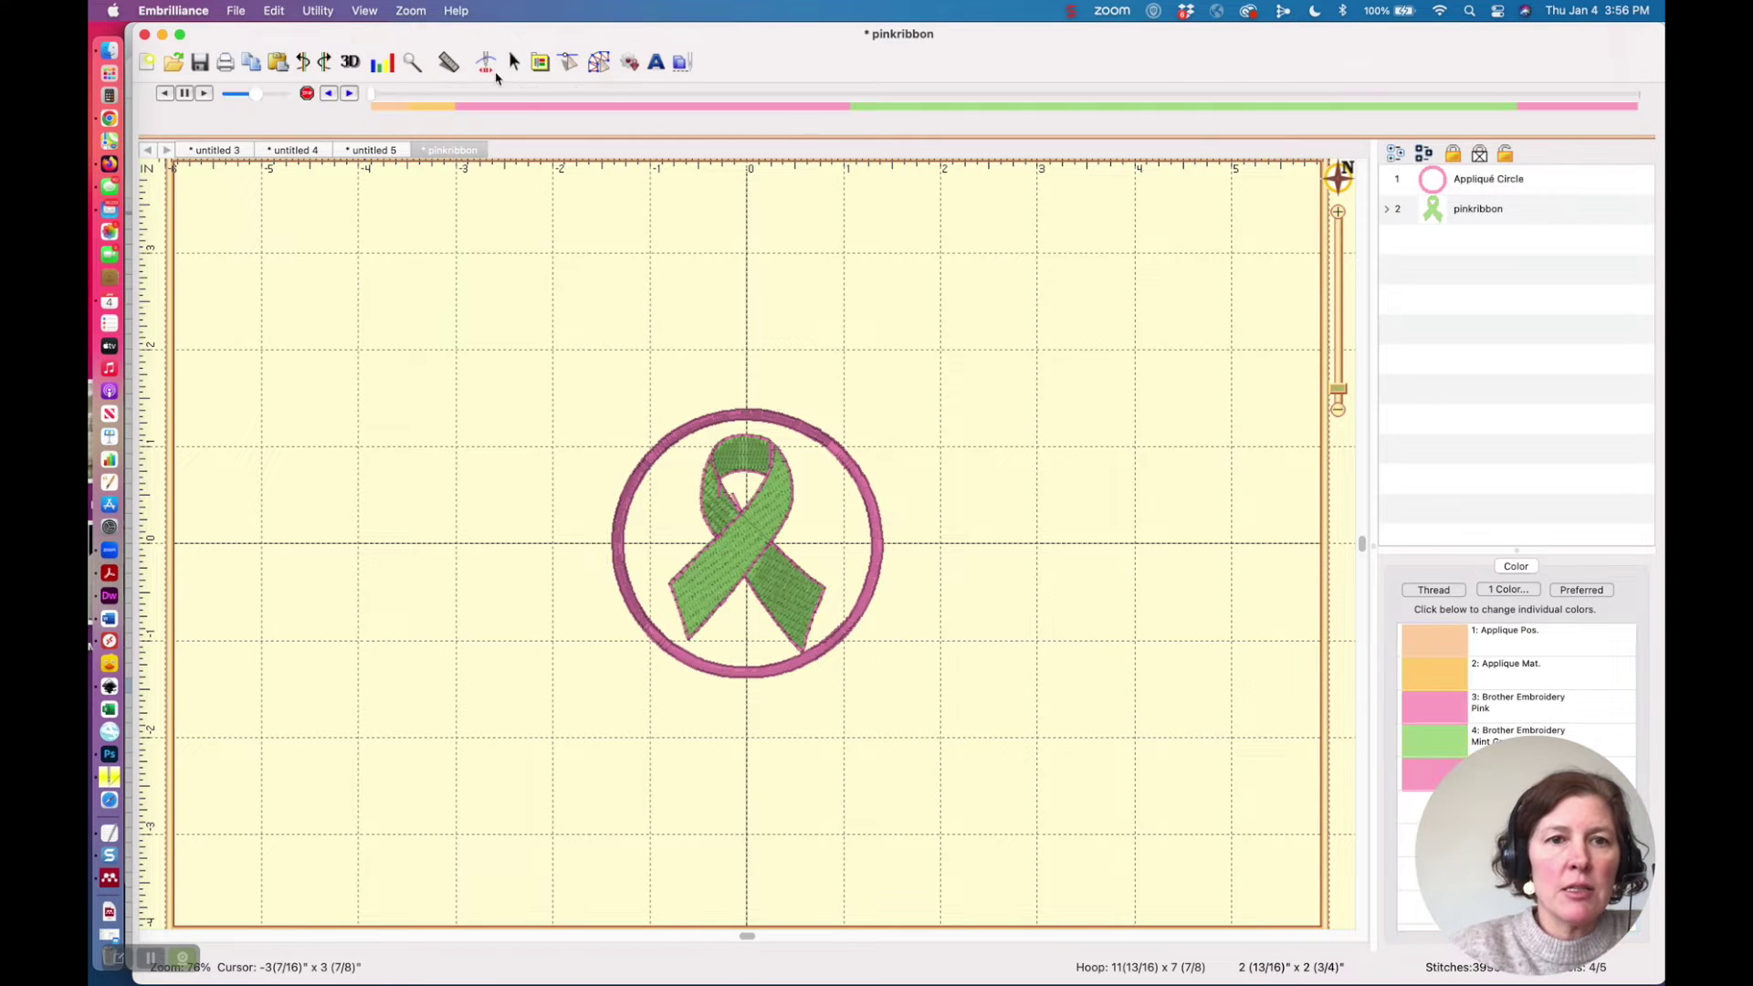
pyautogui.click(380, 99)
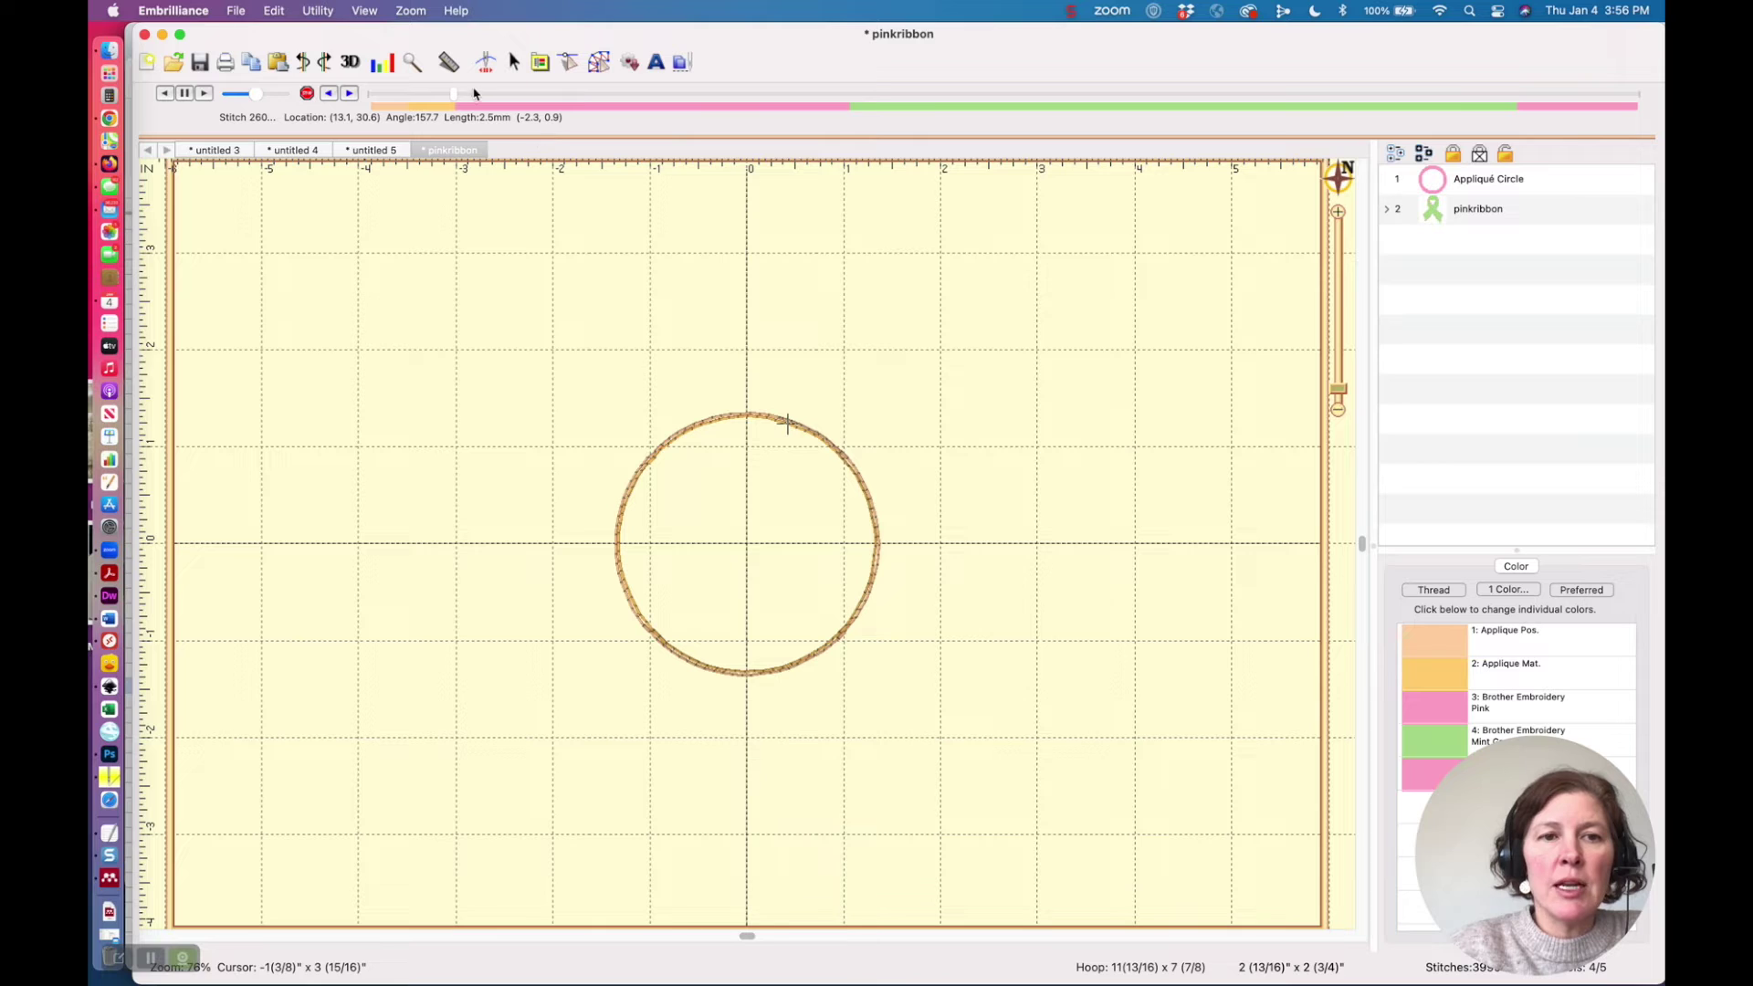
pyautogui.moveTo(460, 97)
pyautogui.mouseDown()
pyautogui.moveTo(714, 125)
pyautogui.moveTo(1268, 65)
pyautogui.moveTo(1483, 70)
pyautogui.moveTo(1561, 94)
pyautogui.mouseUp()
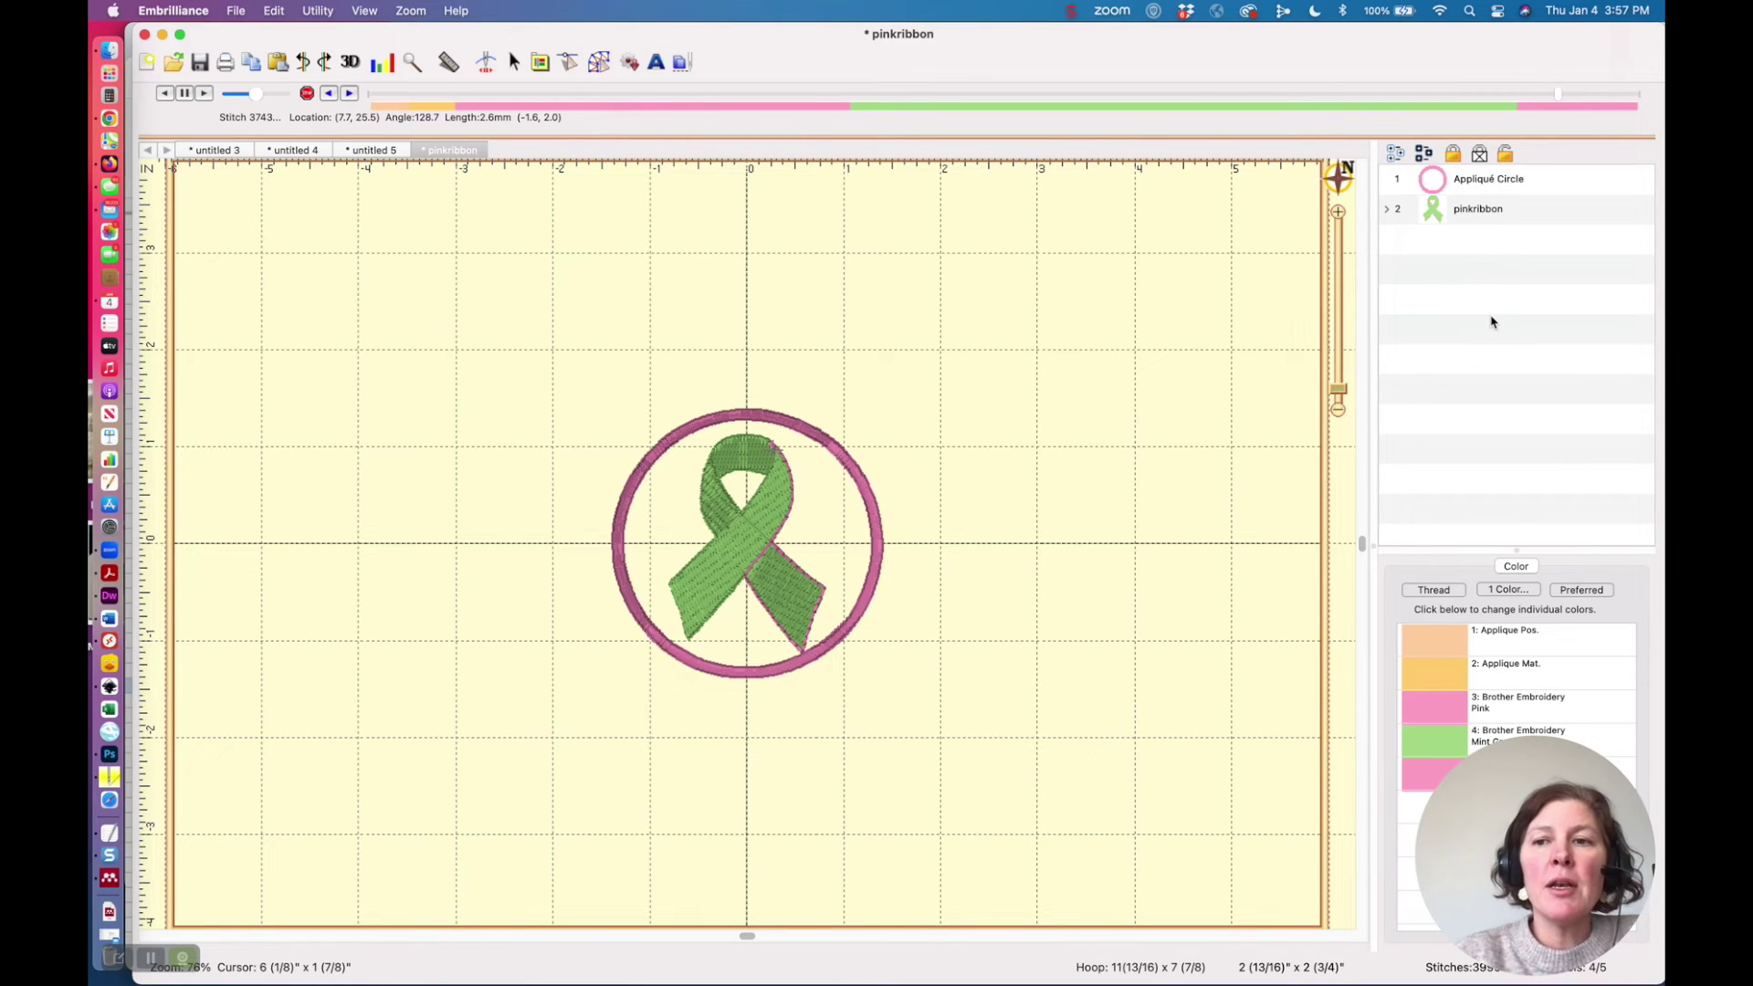
pyautogui.click(1441, 184)
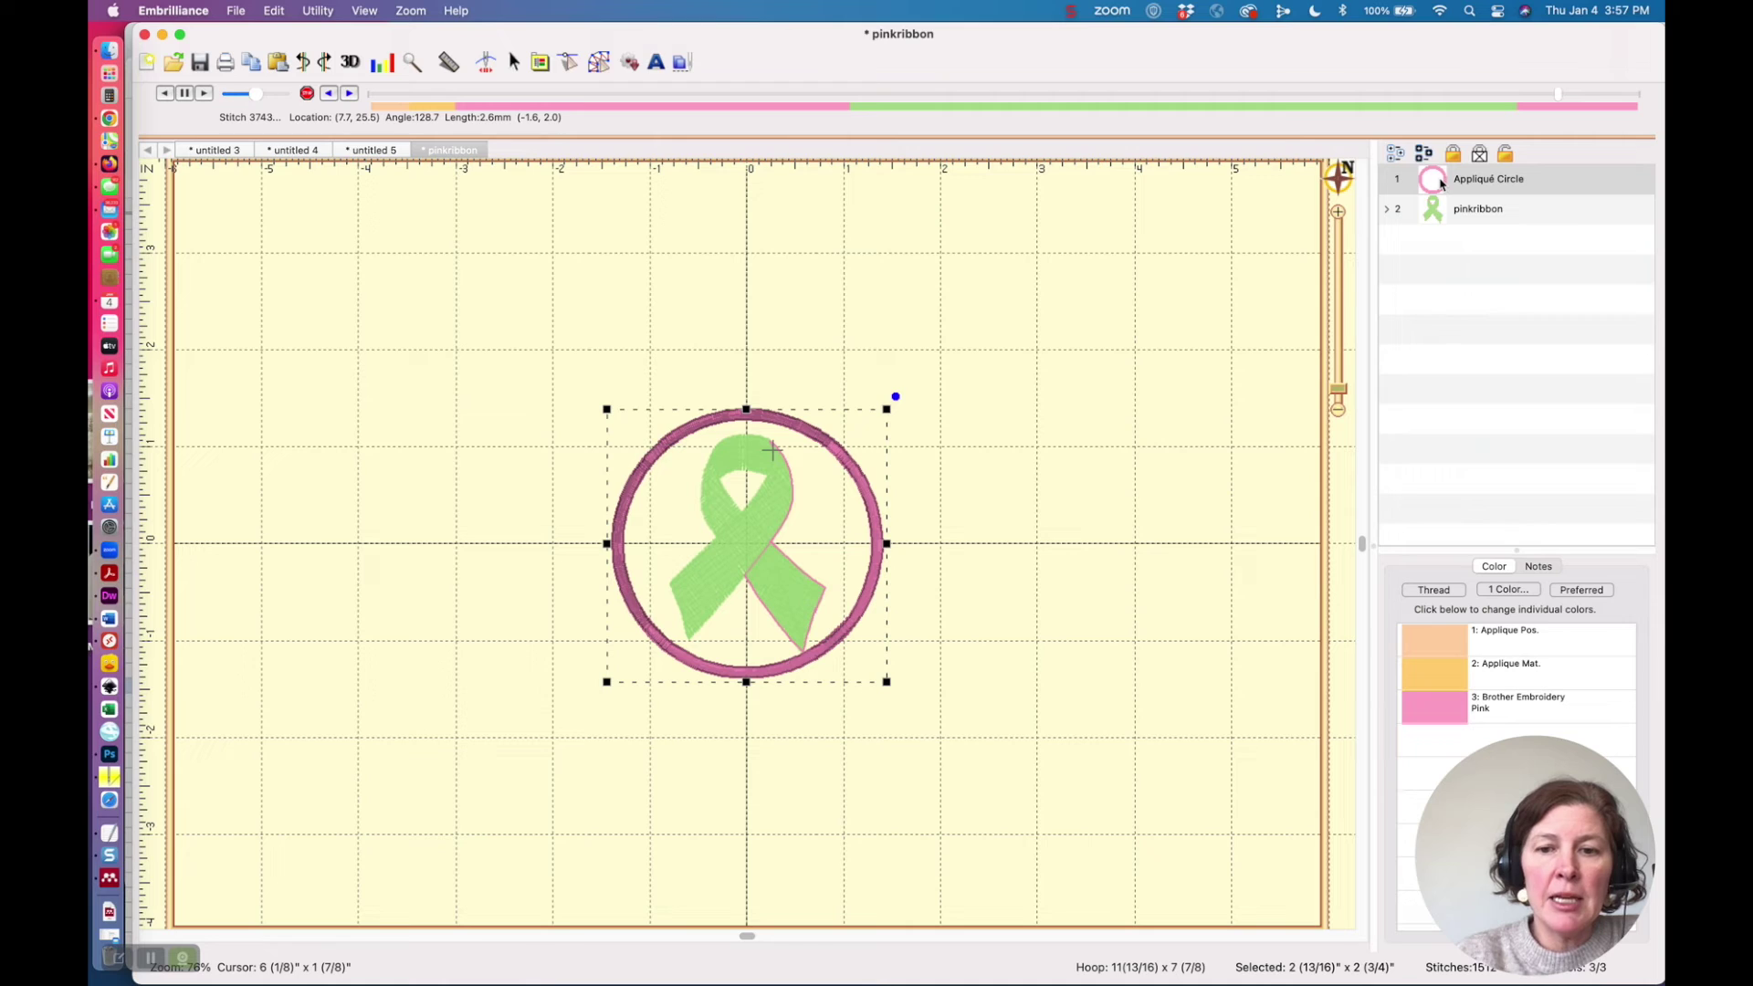
pyautogui.doubleClick(1433, 650)
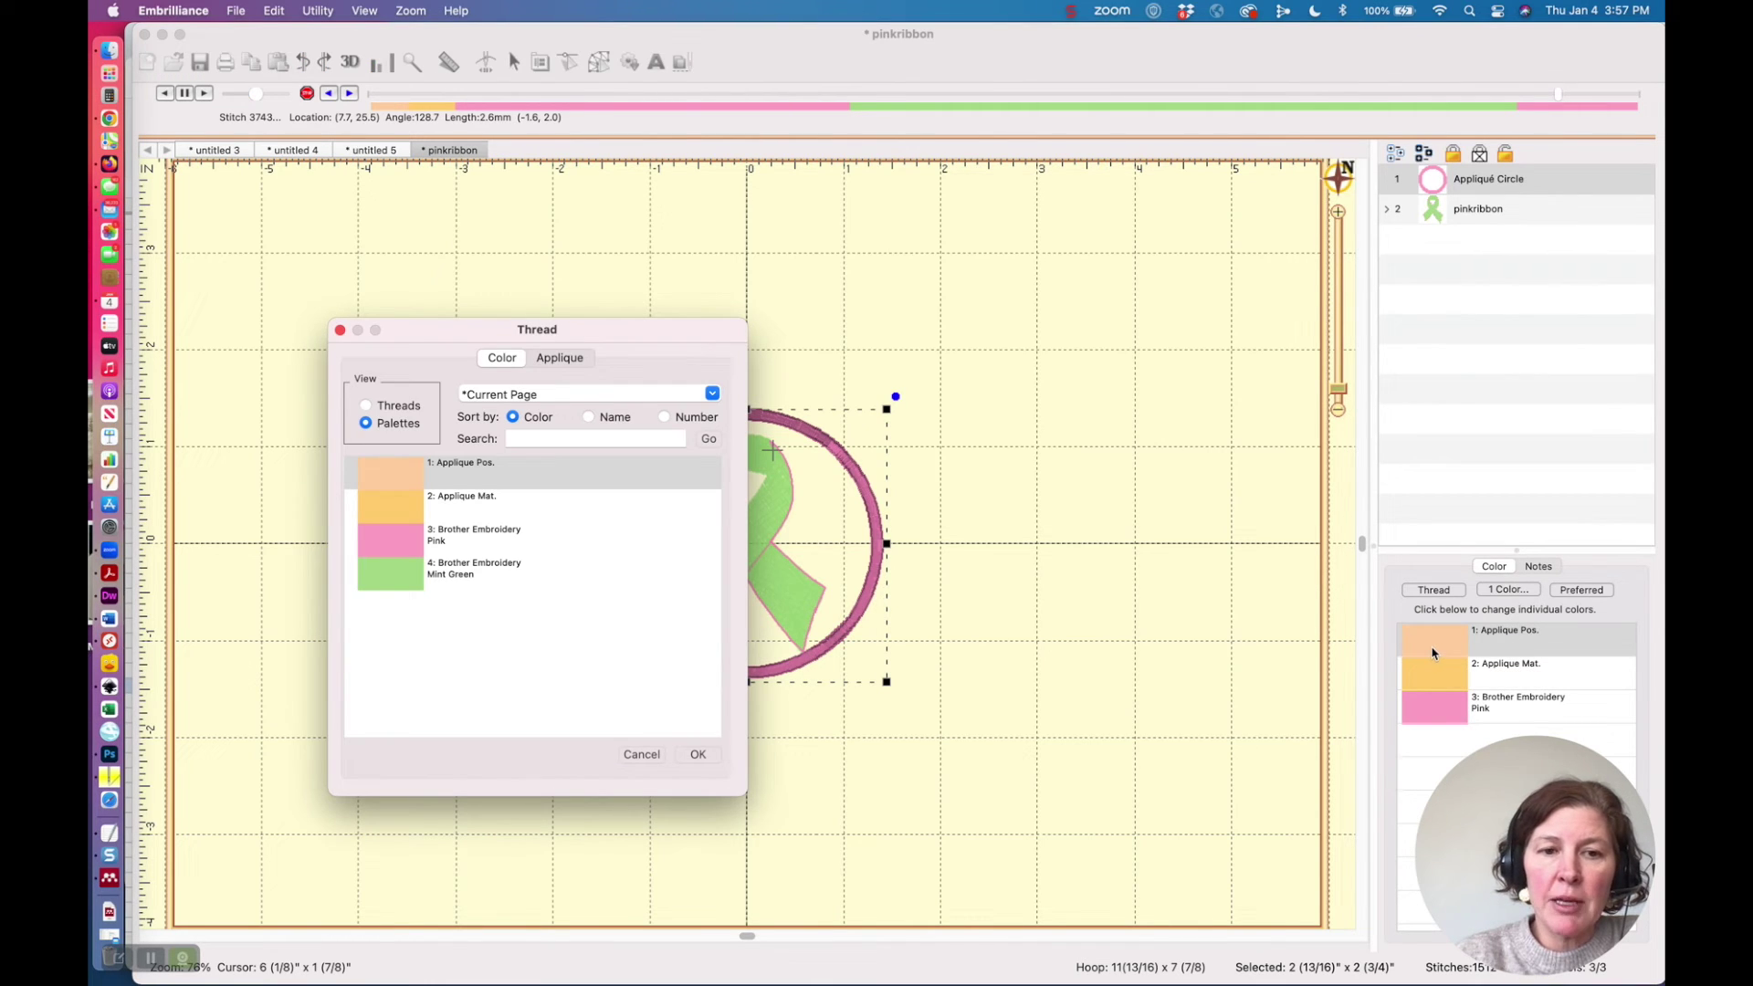
pyautogui.click(424, 511)
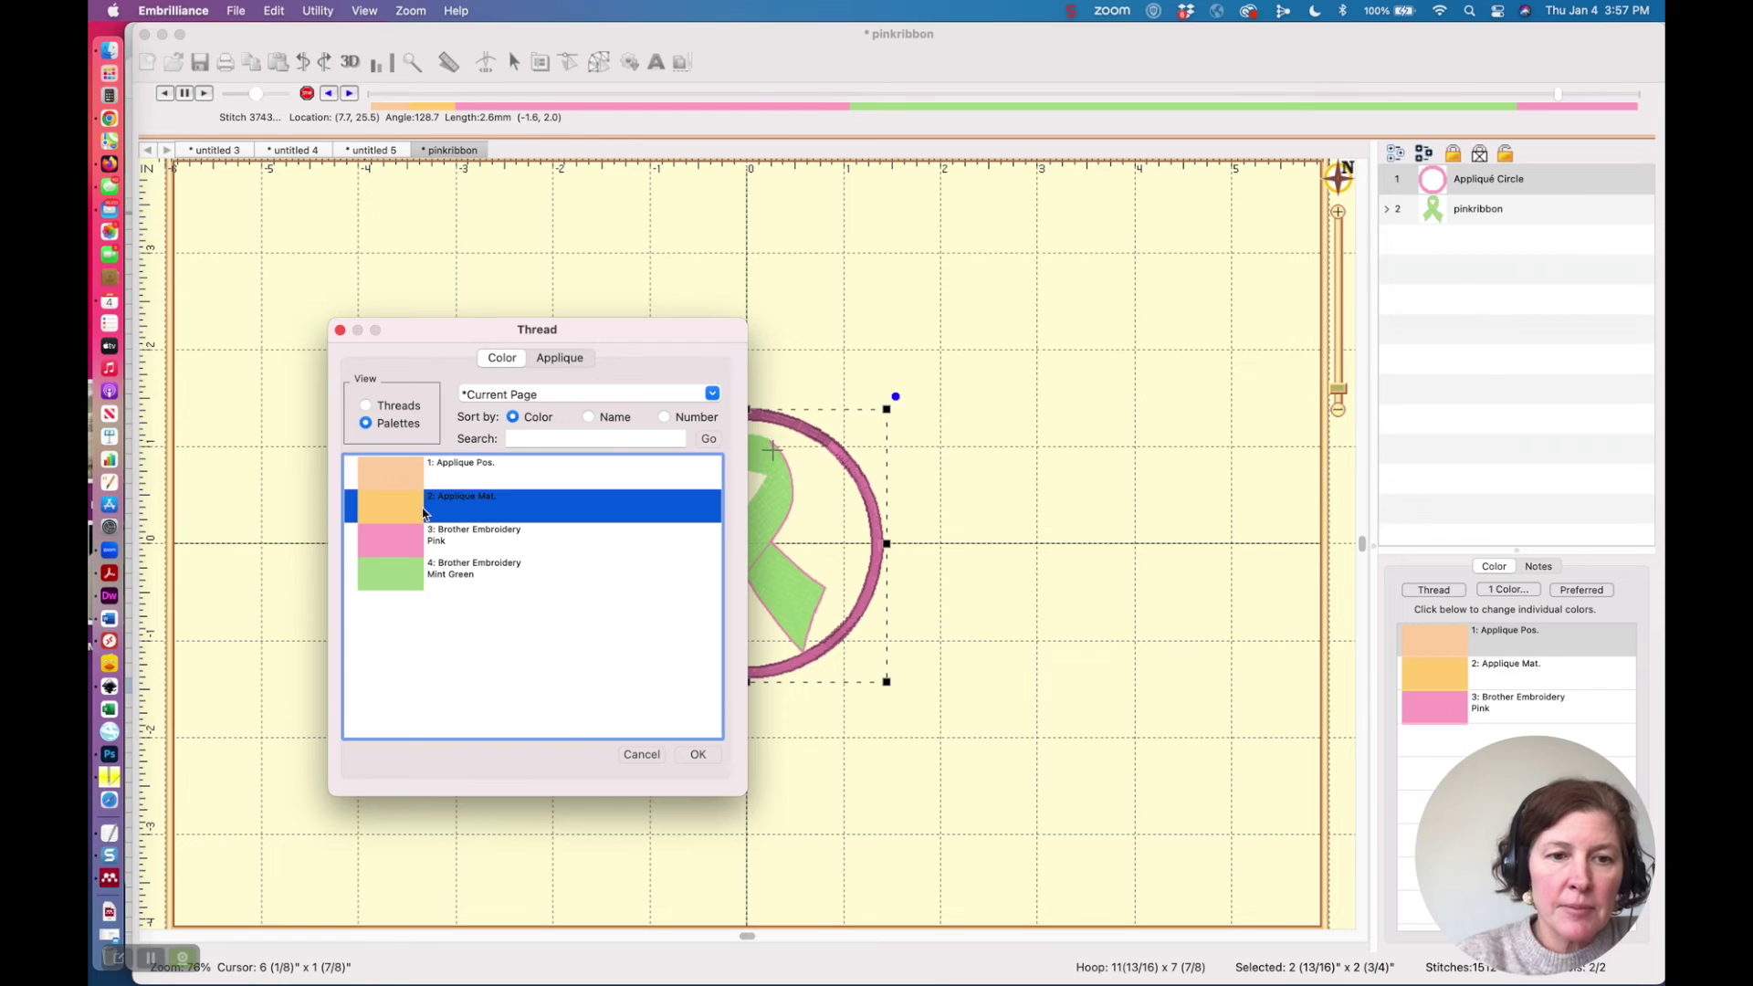
pyautogui.click(580, 361)
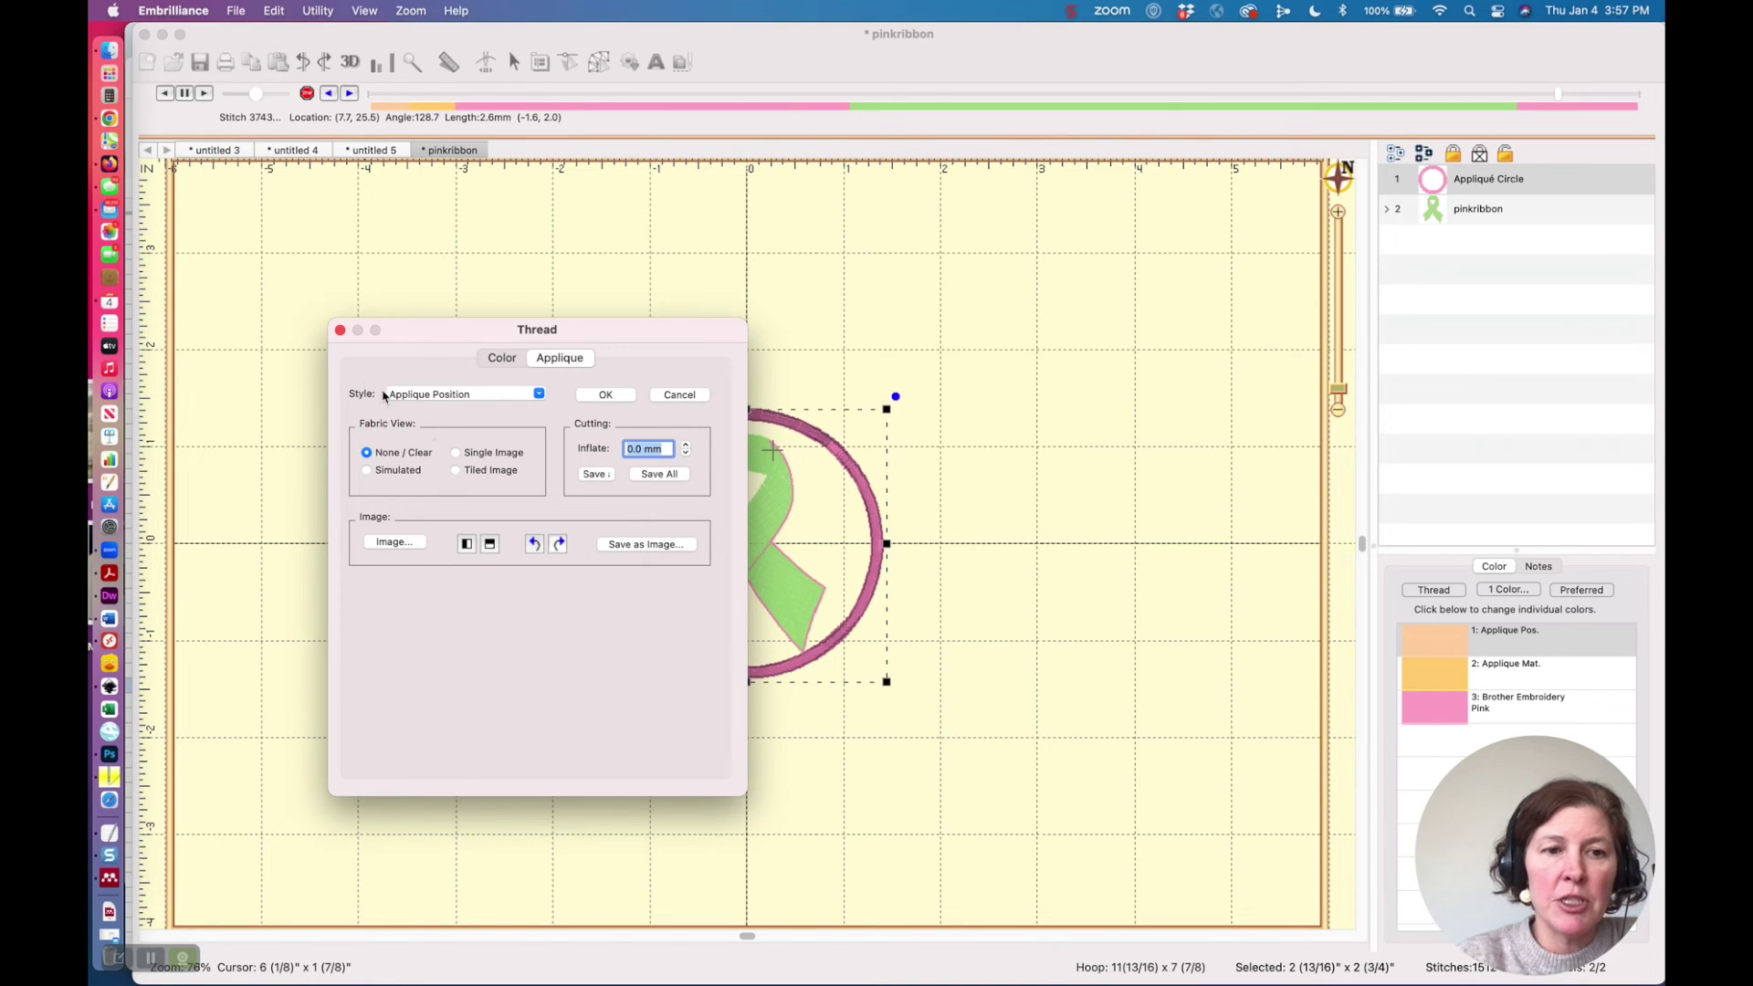
pyautogui.click(341, 329)
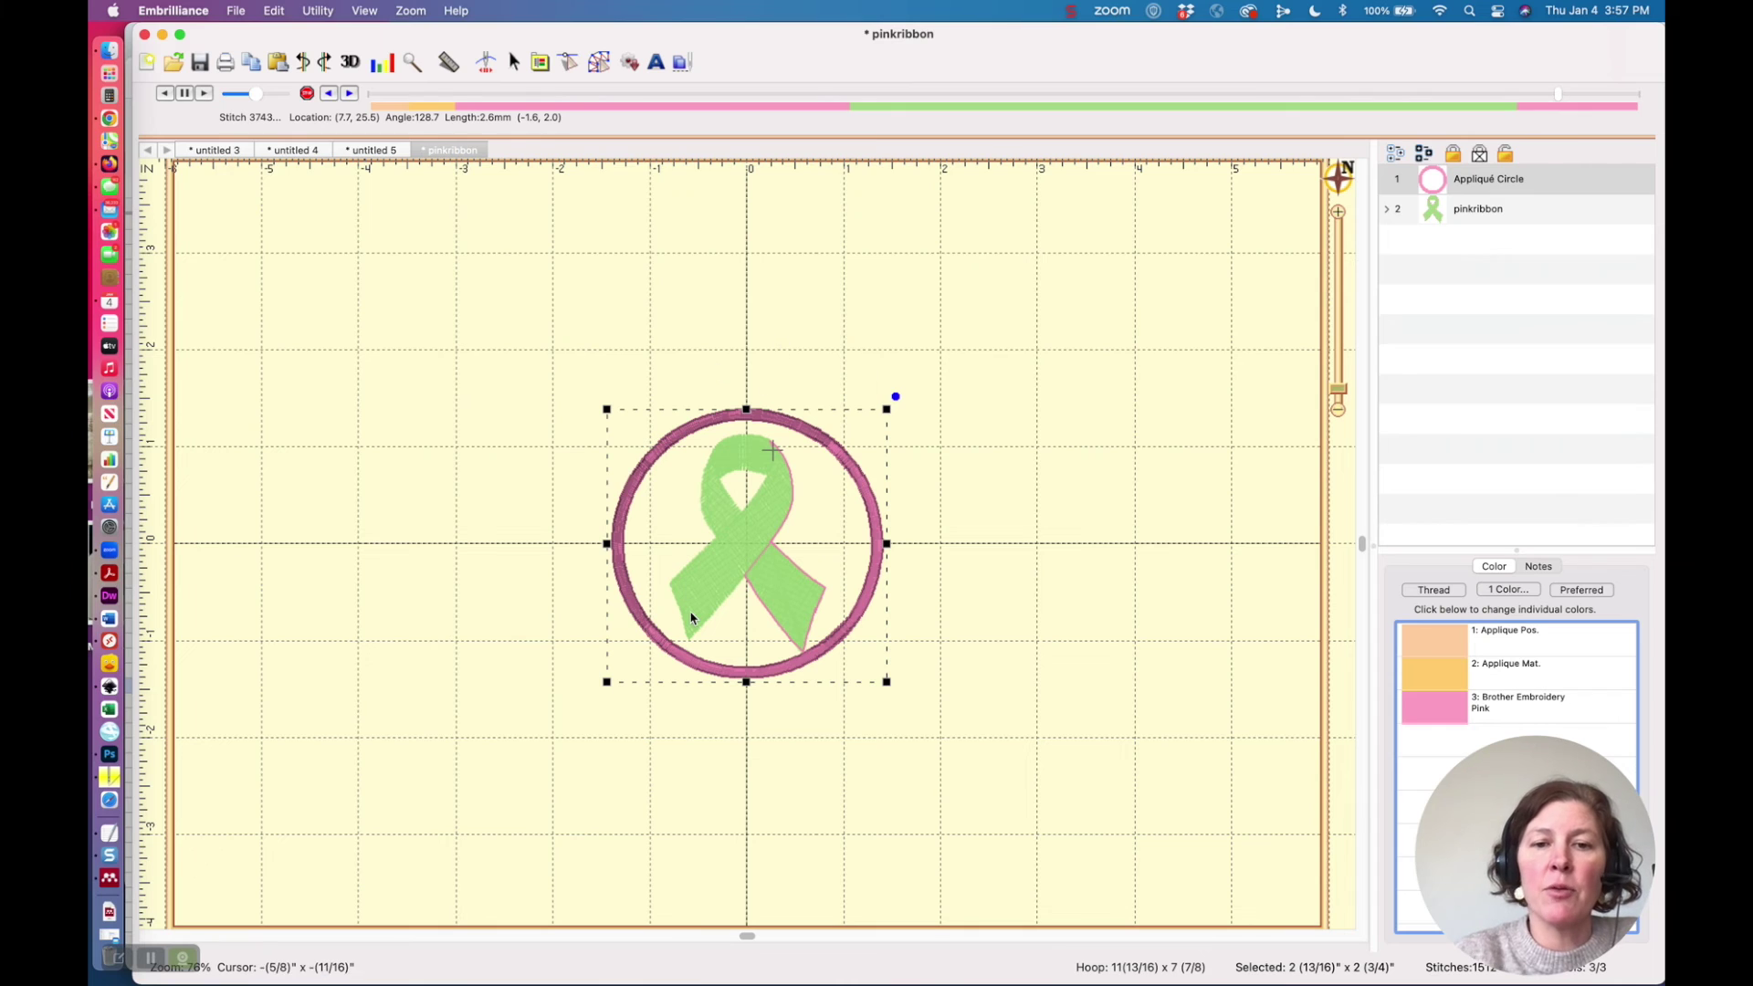
pyautogui.click(723, 354)
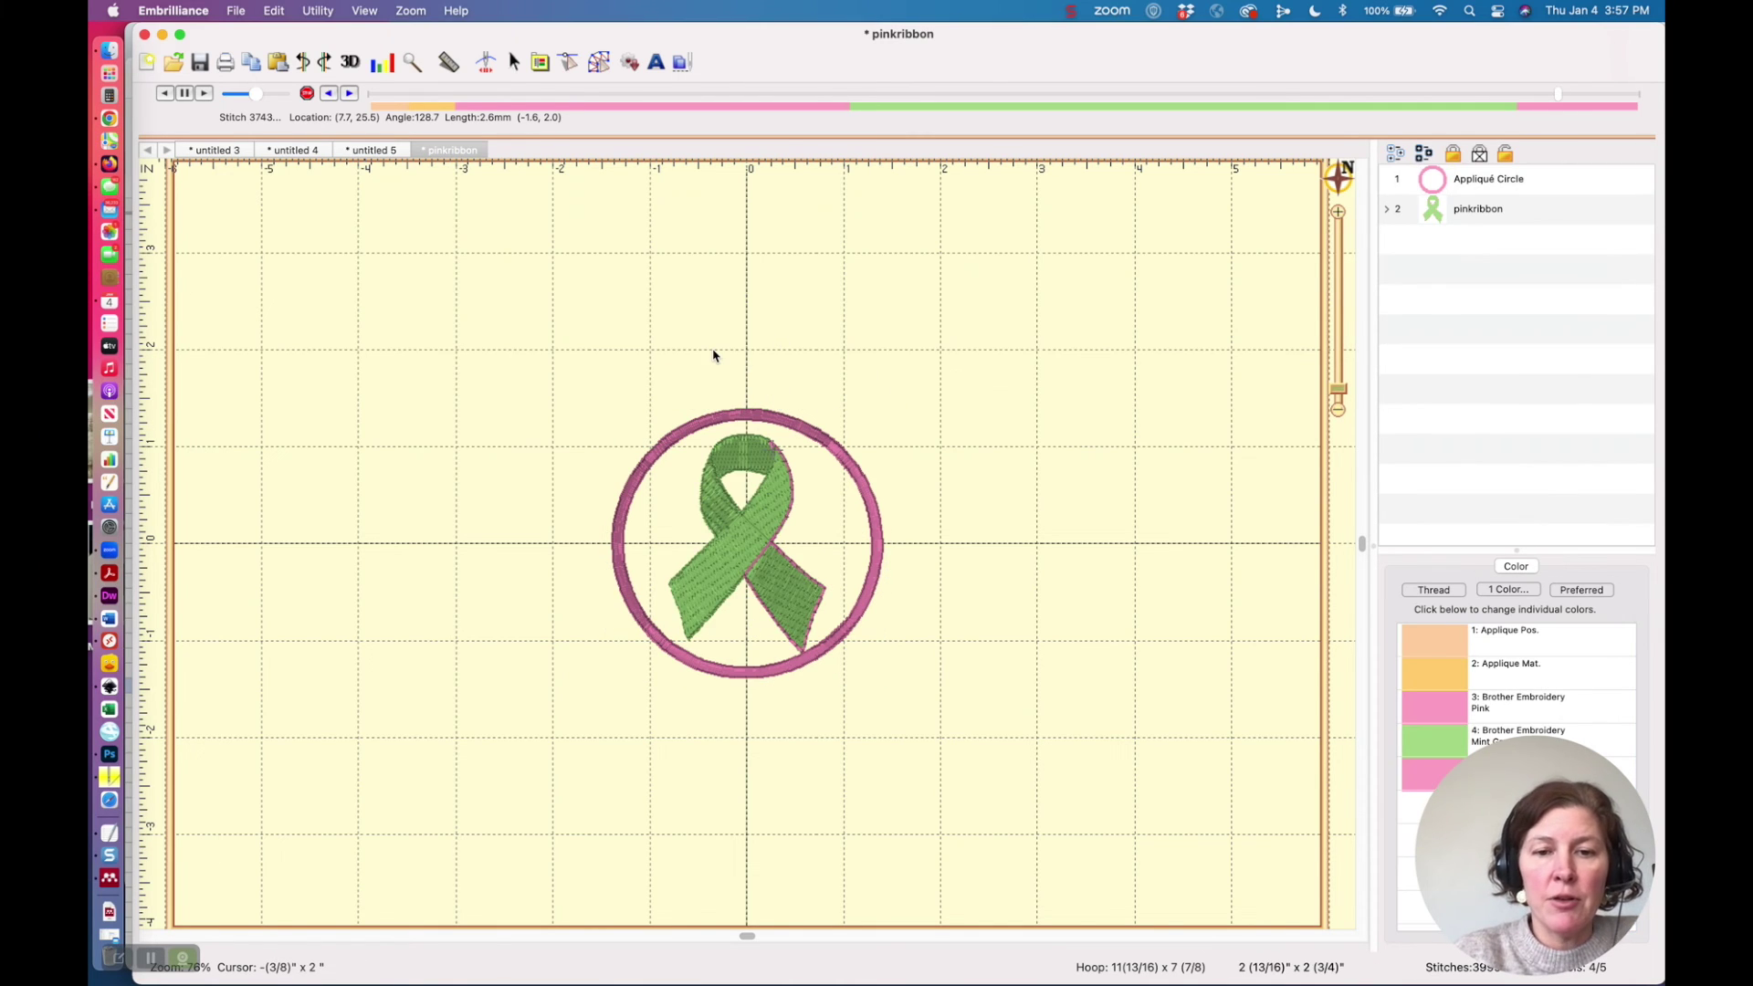